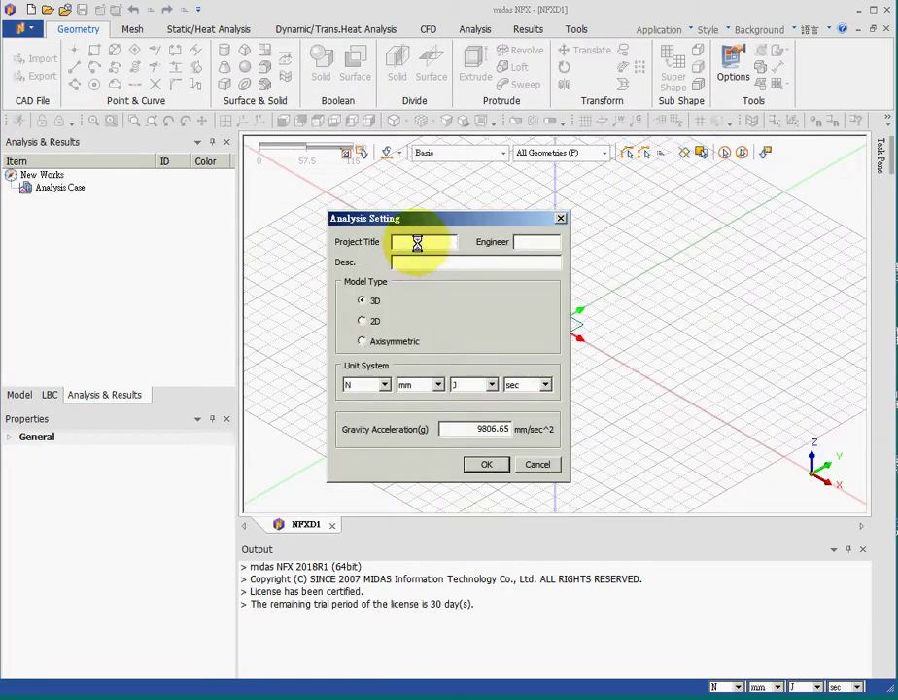
# Step: Accept the analysis settings for a 3D model with N, mm, J and sec units
pyautogui.click(478, 464)
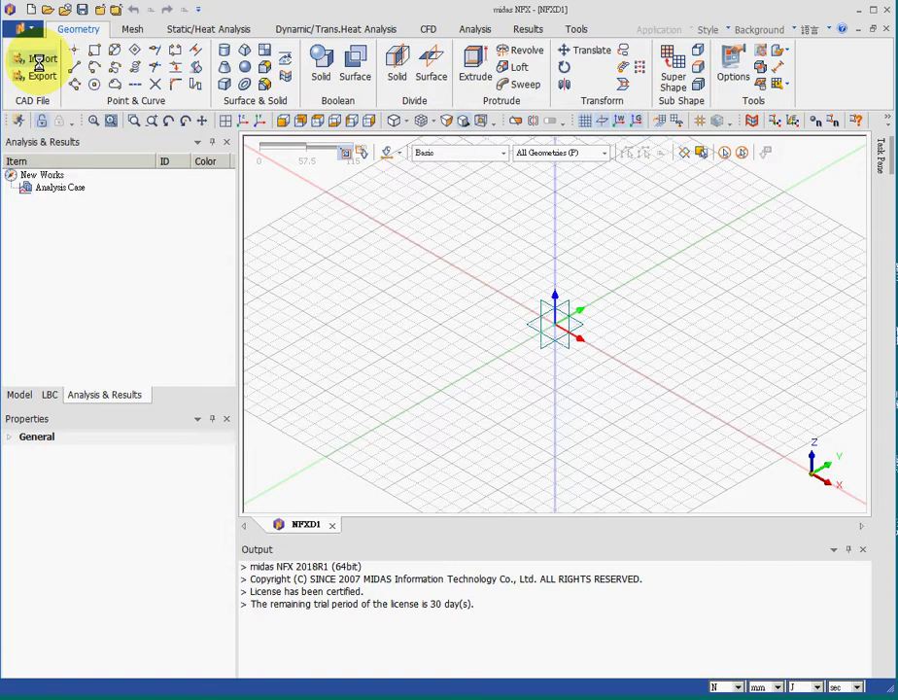
# Step: Look through the mesh, static/heat, analysis and results commands and the Model, LBC and Analysis & Results trees
pyautogui.click(133, 29)
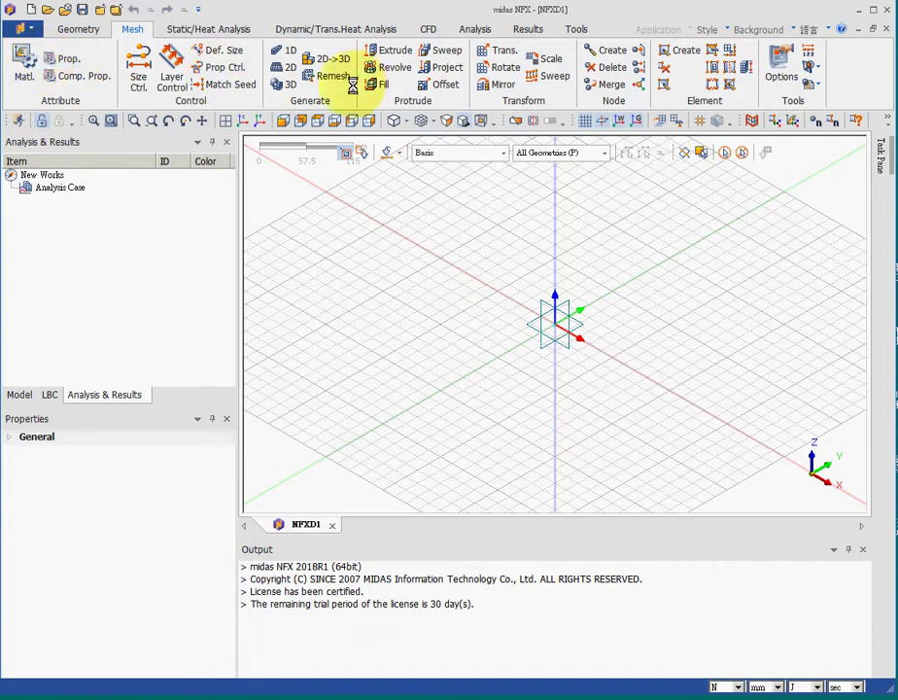
pyautogui.click(214, 28)
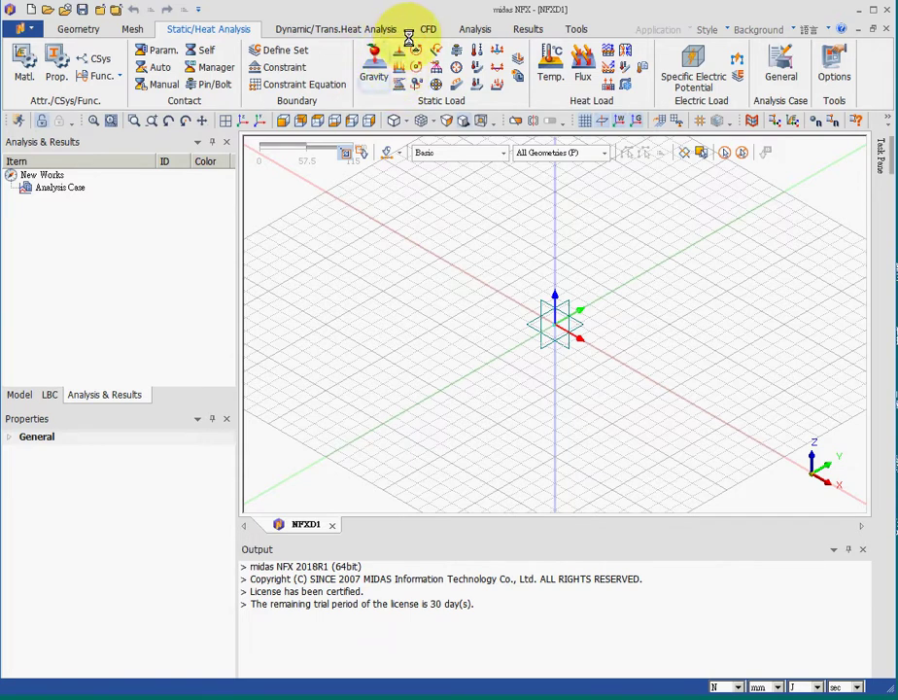
pyautogui.click(474, 30)
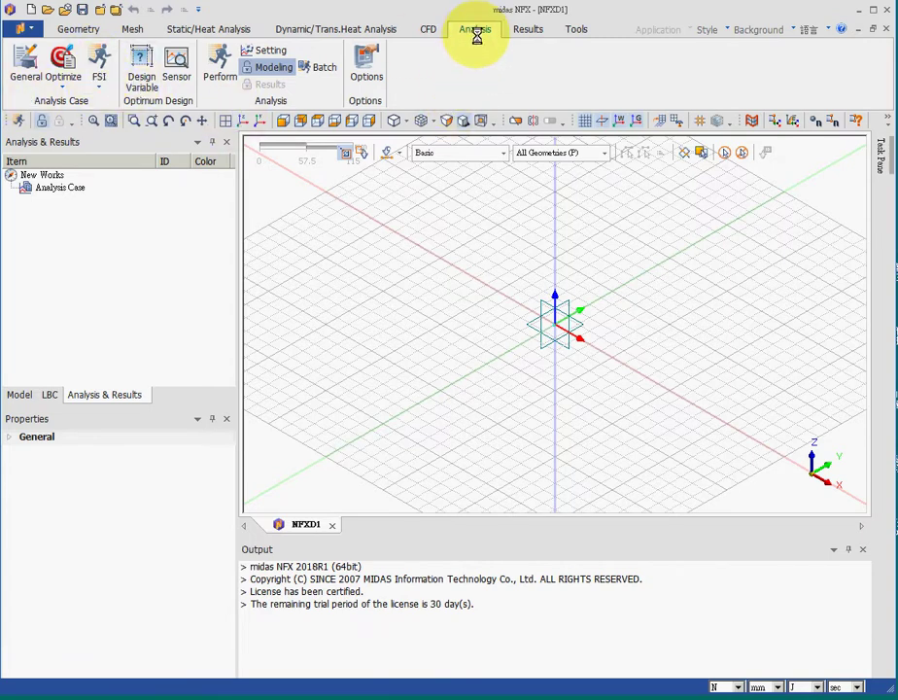
pyautogui.click(526, 30)
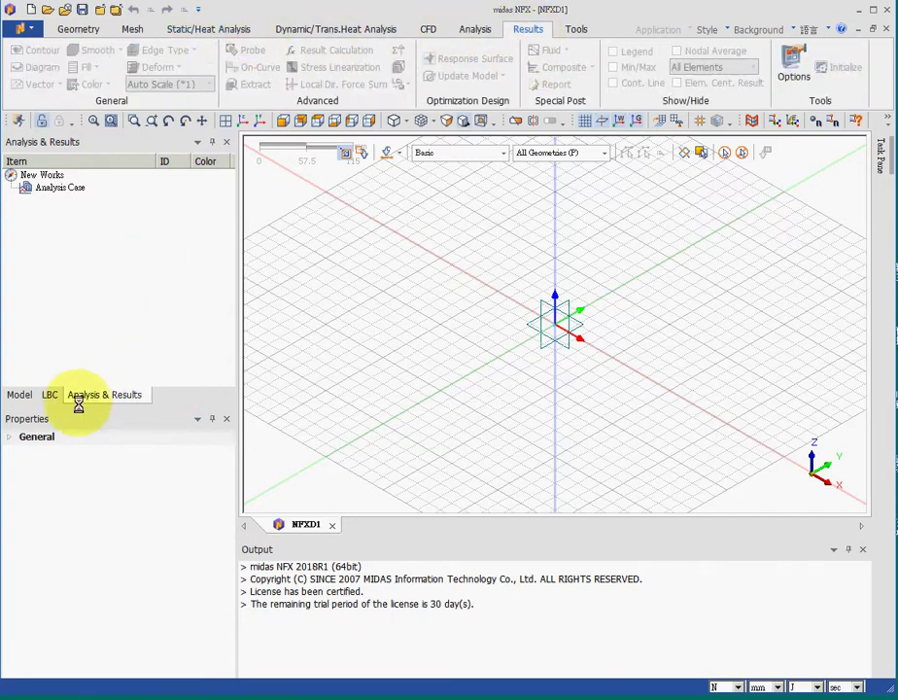
pyautogui.click(21, 394)
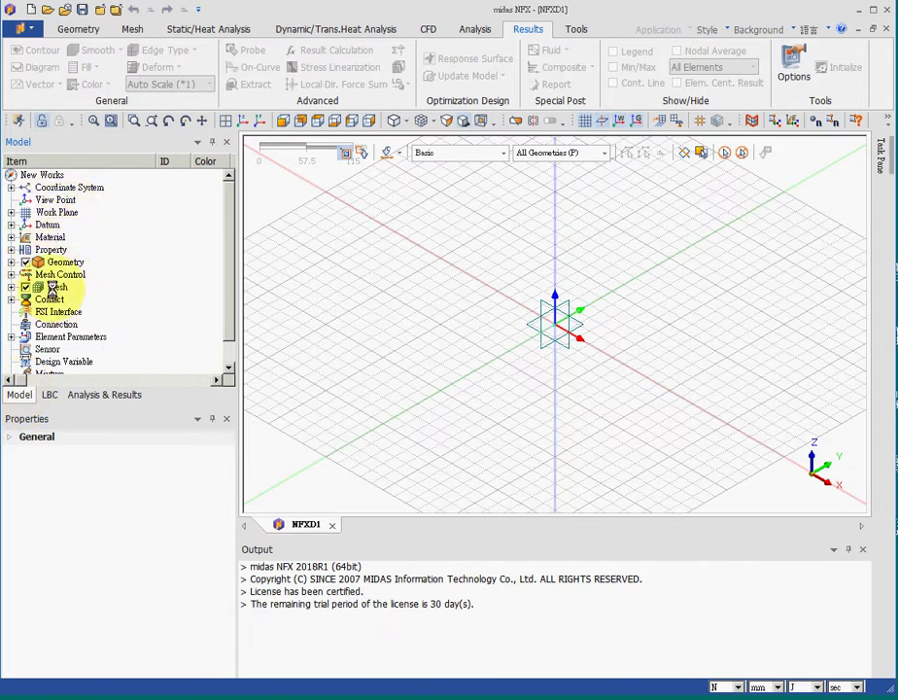
pyautogui.click(52, 396)
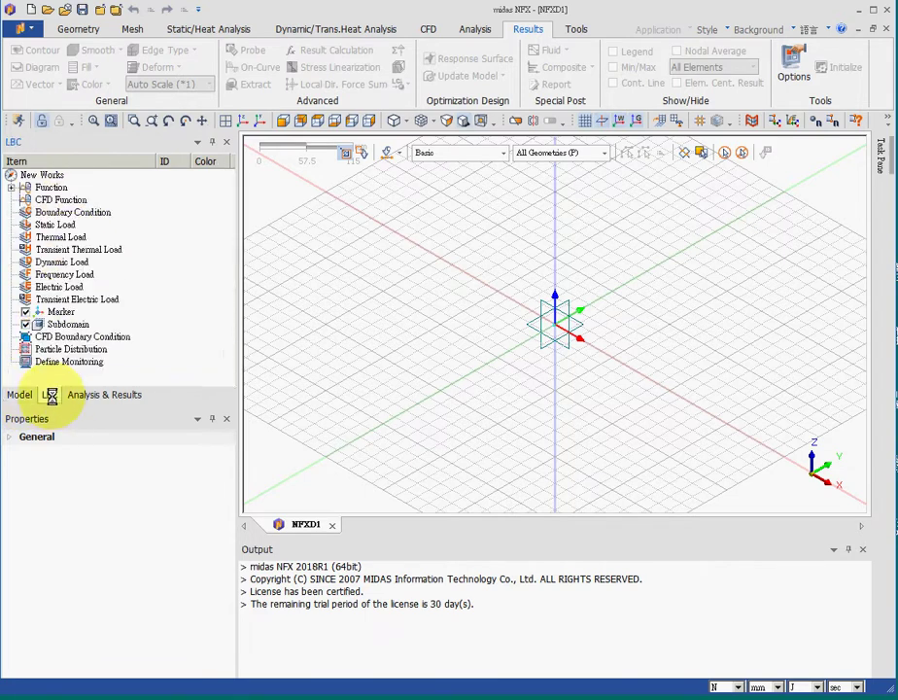
pyautogui.click(113, 394)
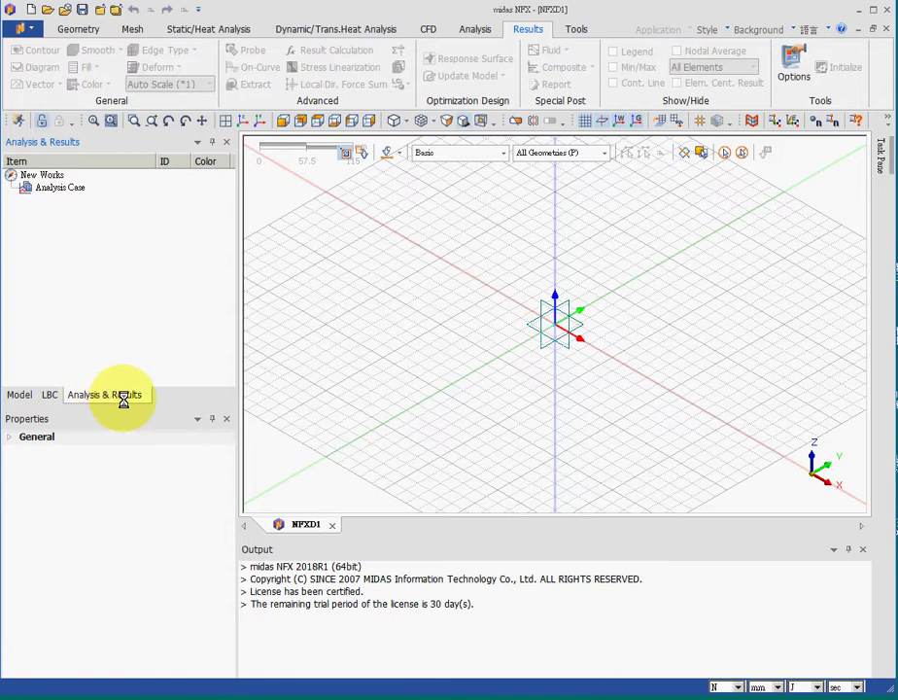
pyautogui.click(21, 393)
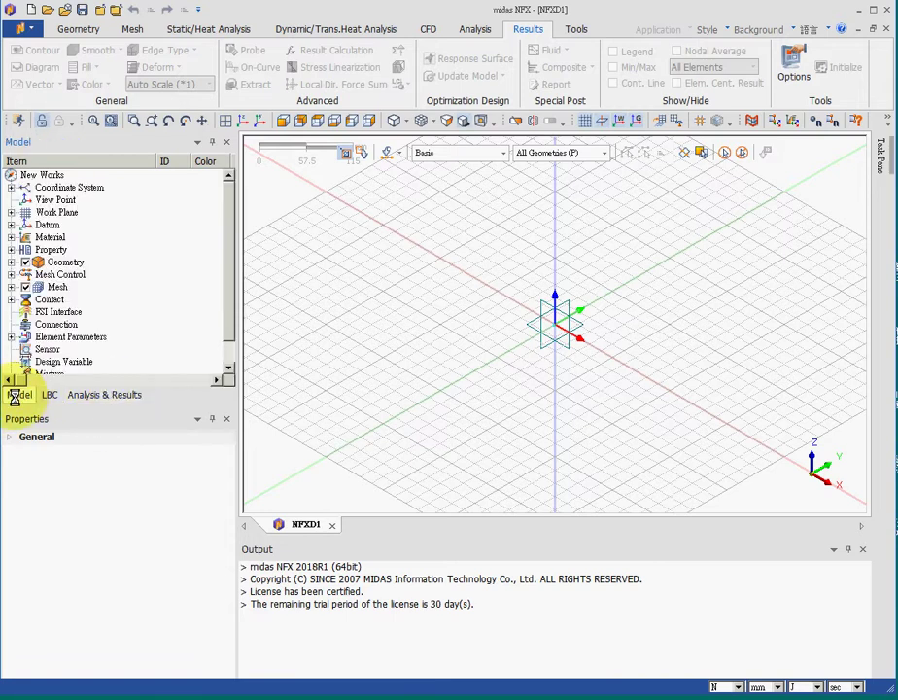
pyautogui.click(47, 393)
pyautogui.click(126, 394)
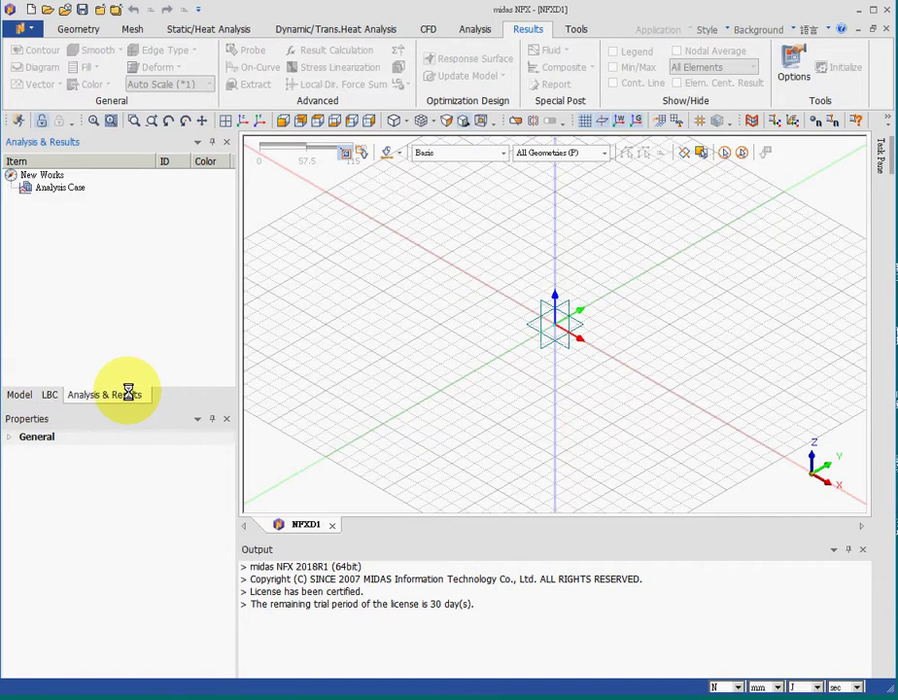
pyautogui.click(18, 394)
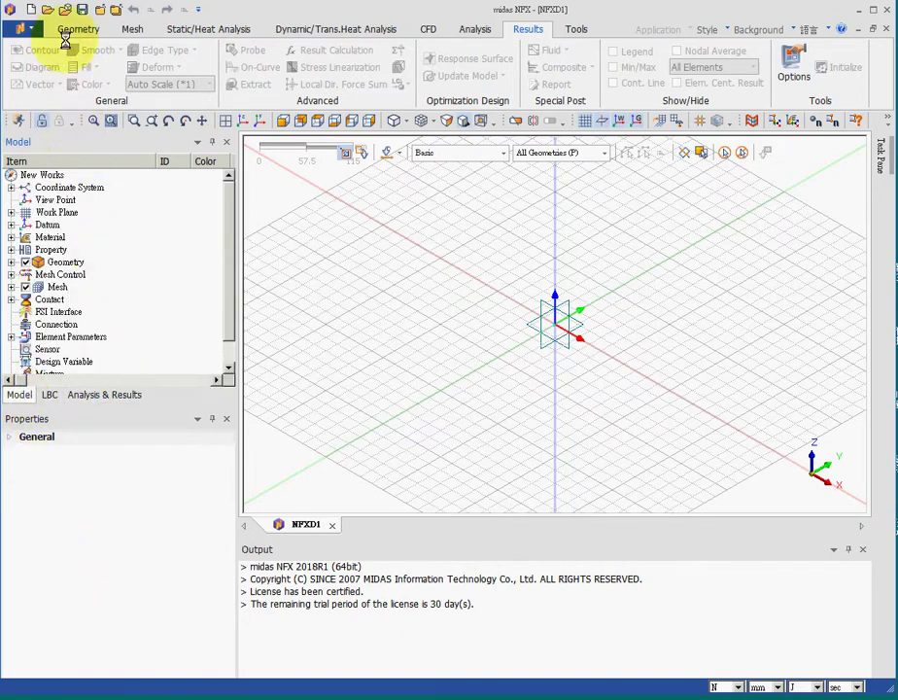
# Step: Import the Parasolid file 零件1.x_t from the desktop with millimetres as the model's length unit
pyautogui.click(70, 25)
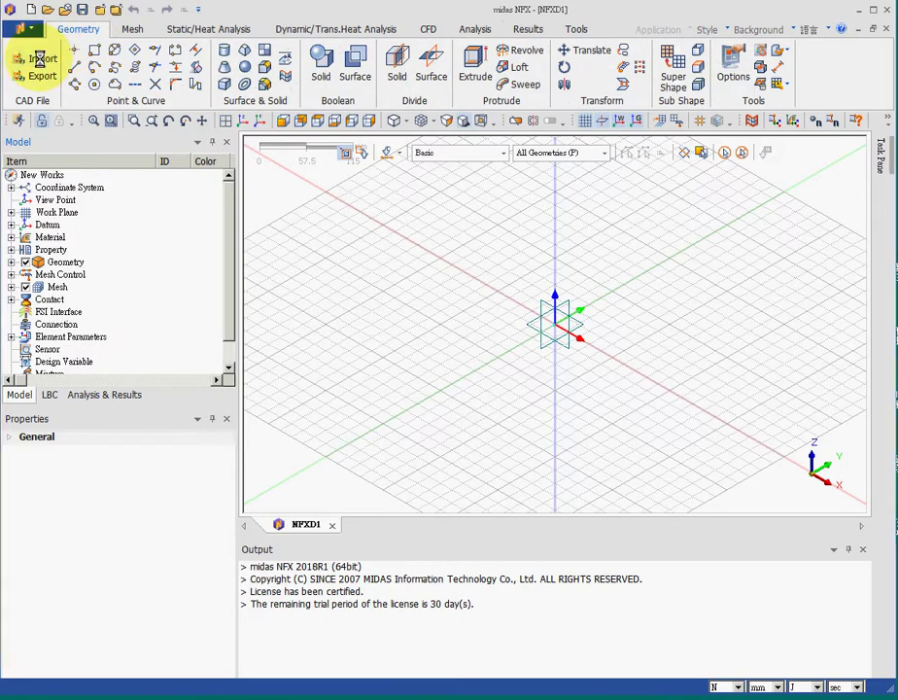
pyautogui.click(39, 58)
pyautogui.click(559, 404)
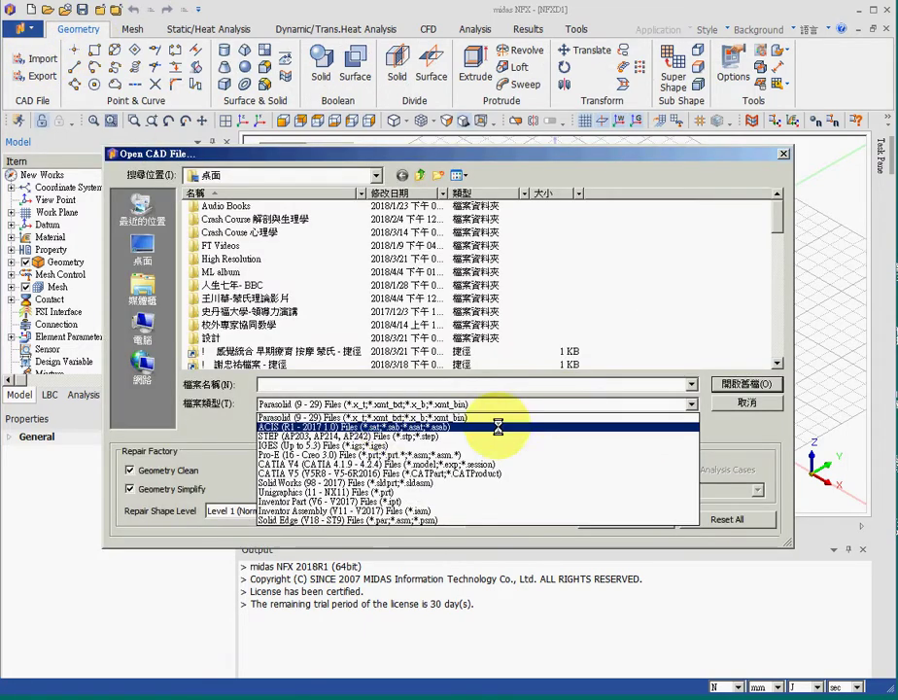
pyautogui.click(386, 418)
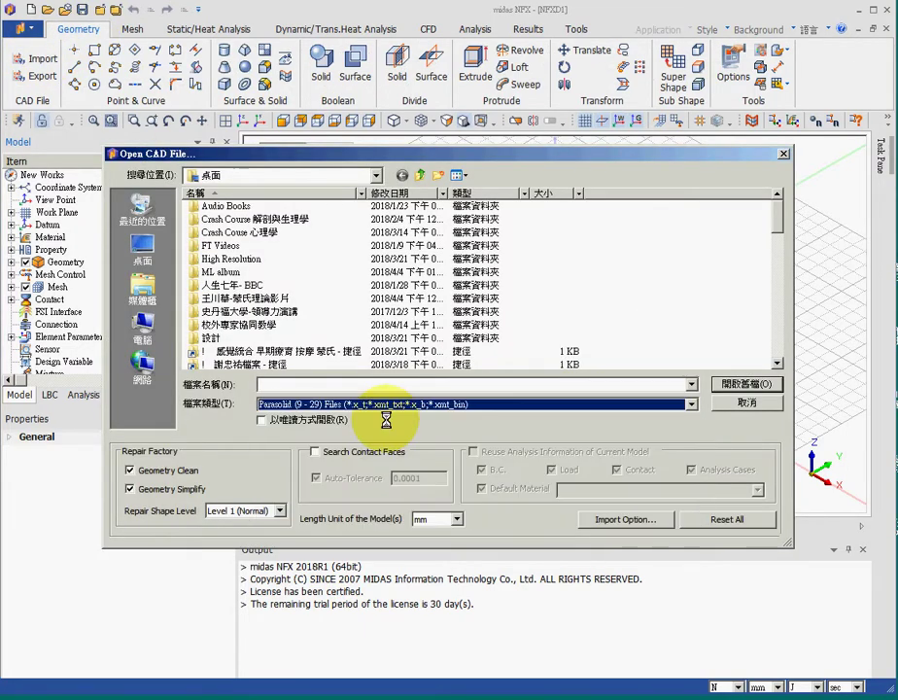
pyautogui.click(691, 384)
pyautogui.click(445, 394)
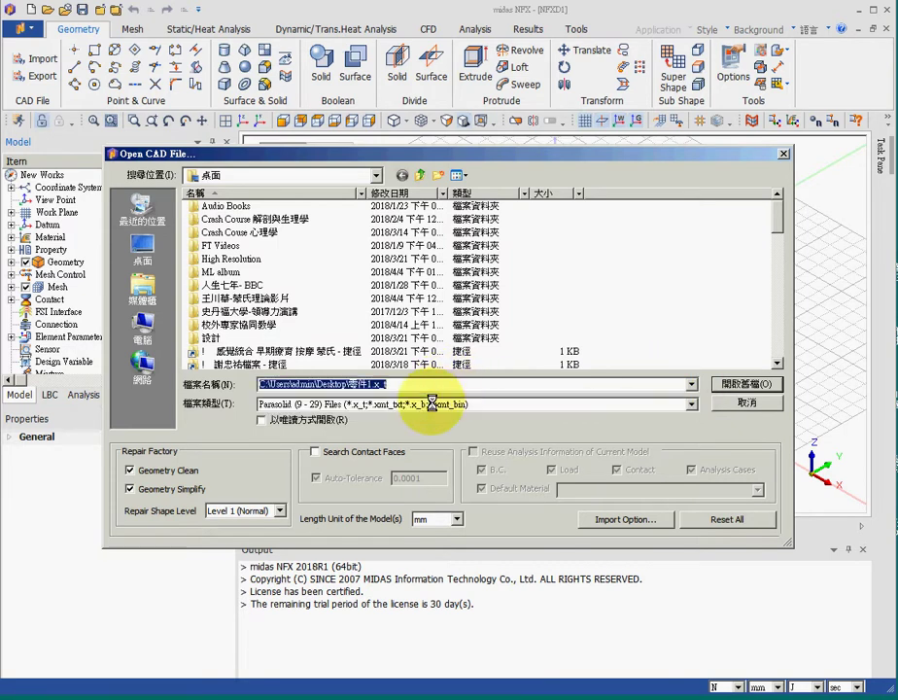
pyautogui.click(734, 383)
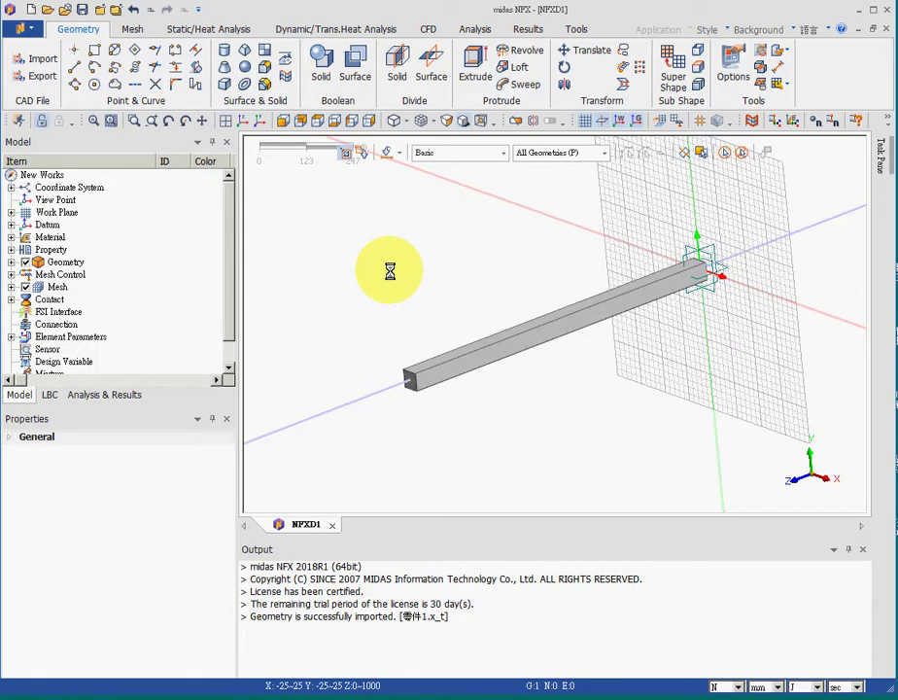
# Step: Hide the work plane grid and save the project on the desktop as NFXD1
pyautogui.click(583, 120)
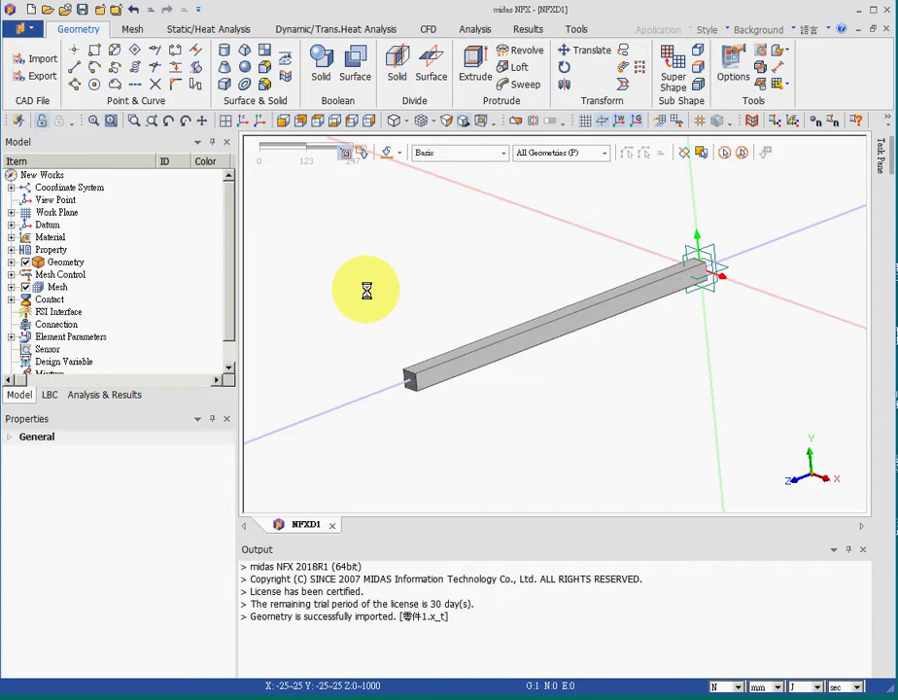
pyautogui.click(81, 12)
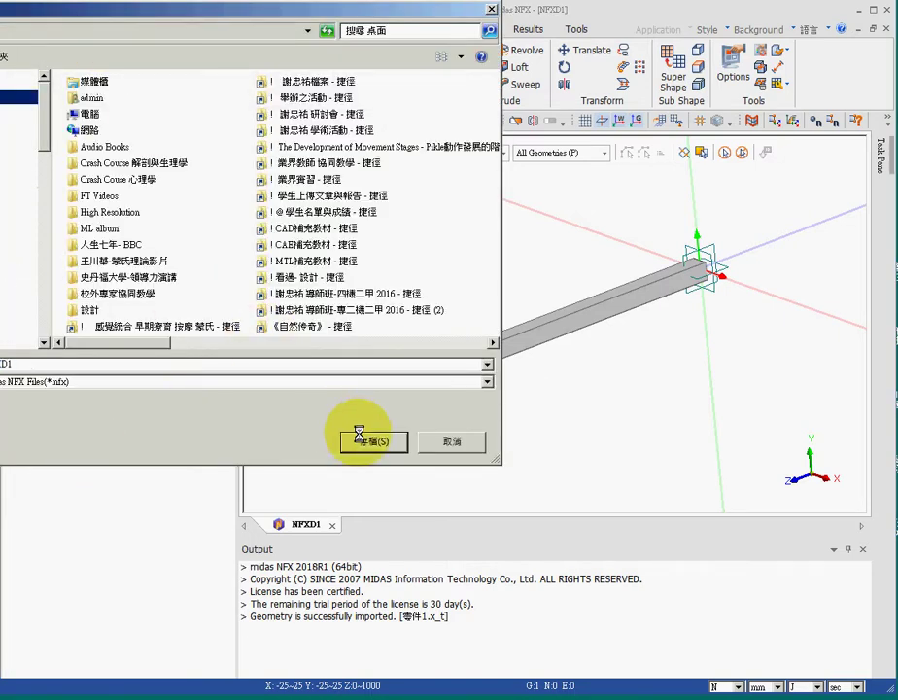
pyautogui.click(362, 439)
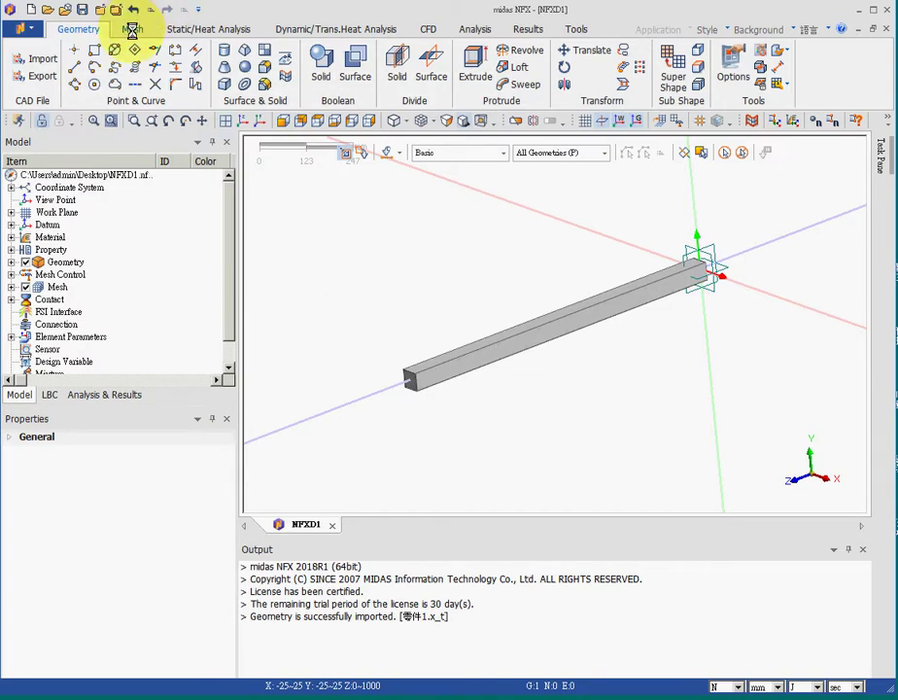
# Step: Start a new isotropic material based on the library entry AISI 1020
pyautogui.scroll(-1, 95, 21)
pyautogui.click(25, 66)
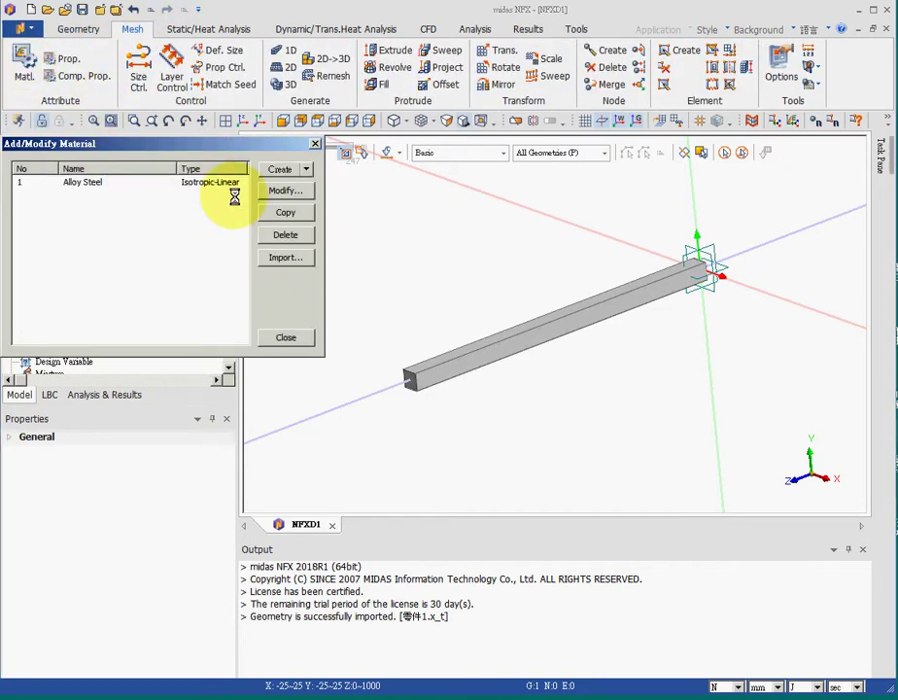
pyautogui.click(307, 170)
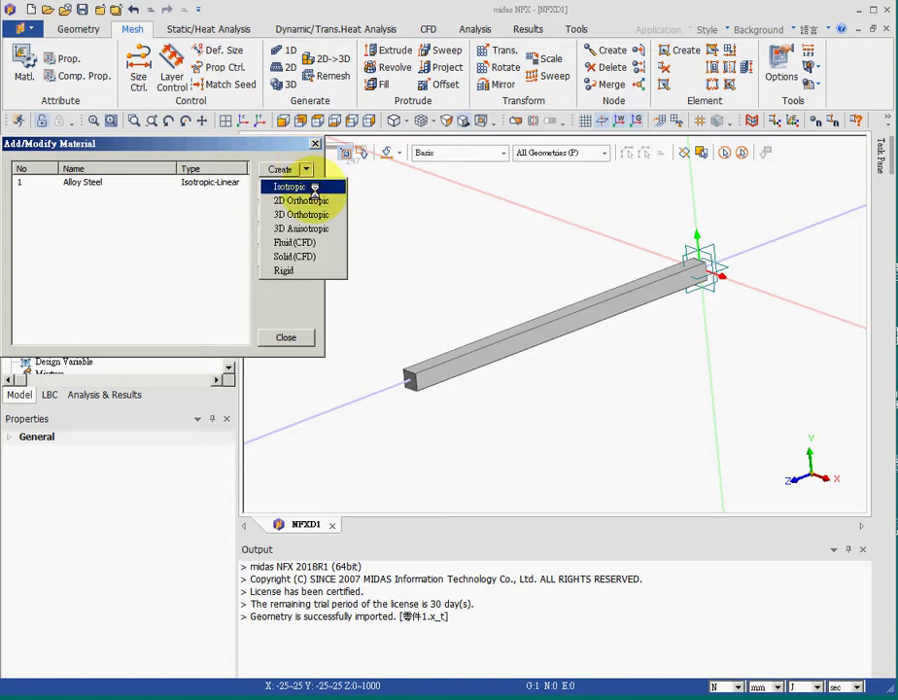
pyautogui.click(314, 188)
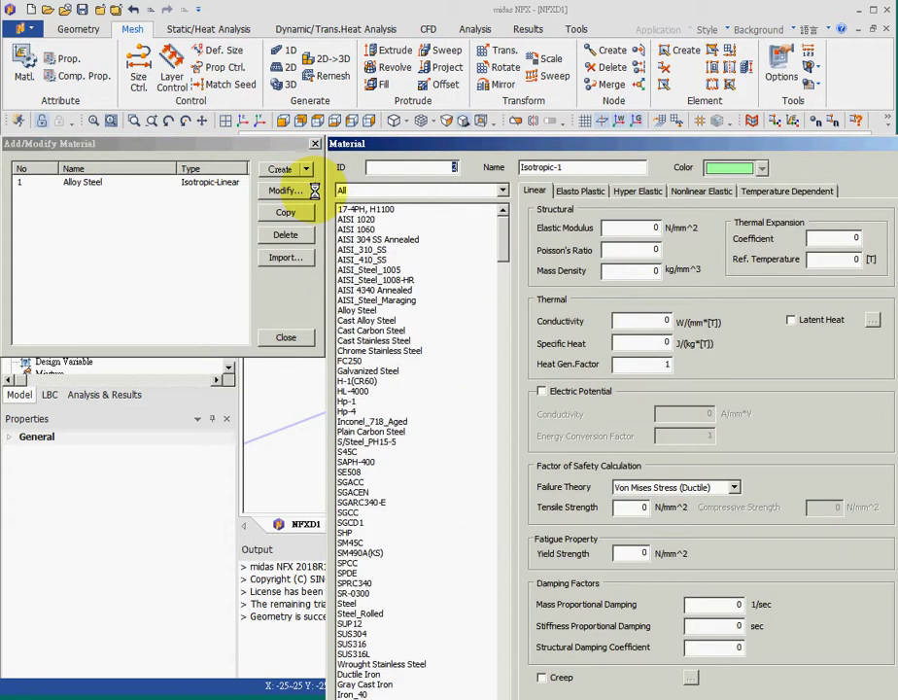
pyautogui.click(369, 230)
pyautogui.click(367, 220)
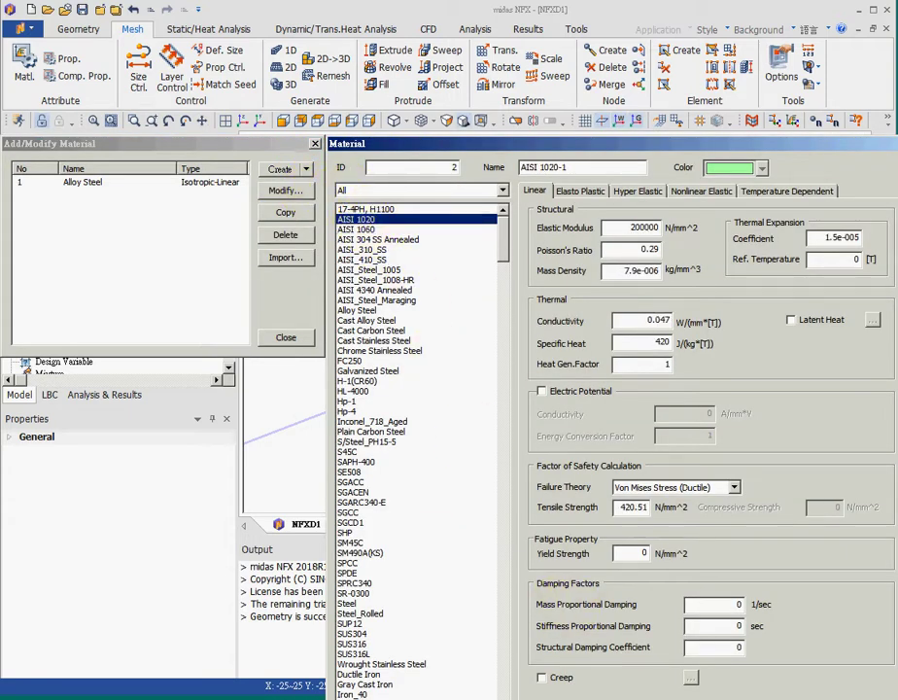
# Step: Set the new material's elastic modulus to 300000 N/mm^2 and Poisson's ratio to 0.3, and finish the material definition
pyautogui.doubleClick(634, 227)
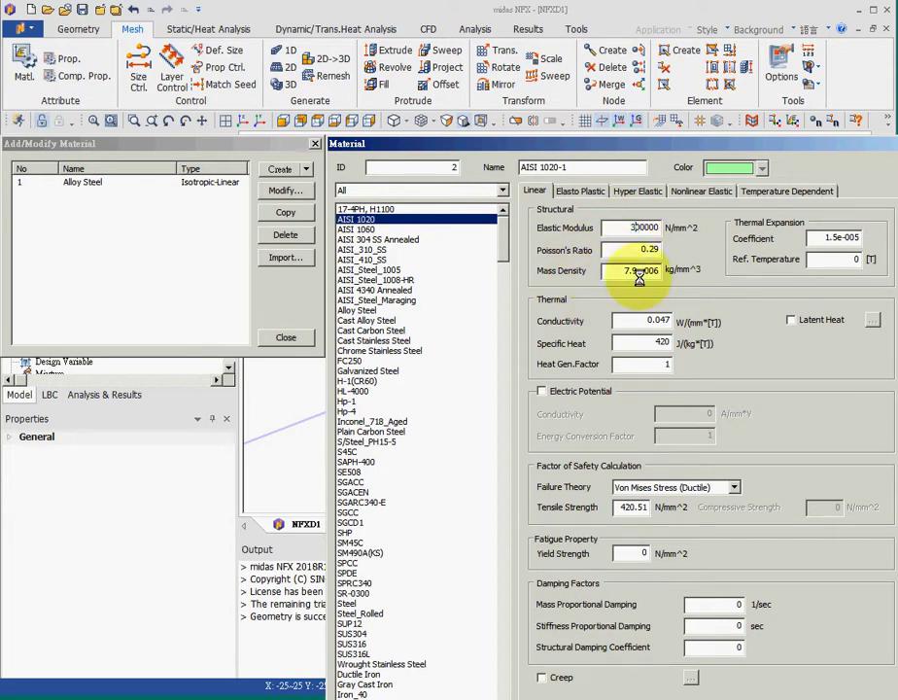
pyautogui.write('300000')
pyautogui.press('Tab')
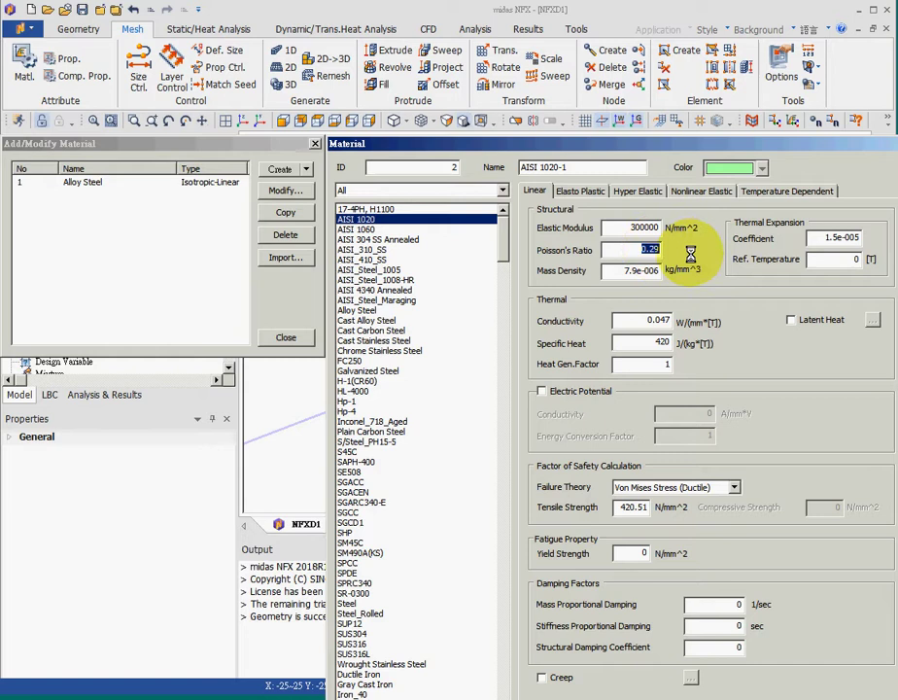
pyautogui.write('0.3')
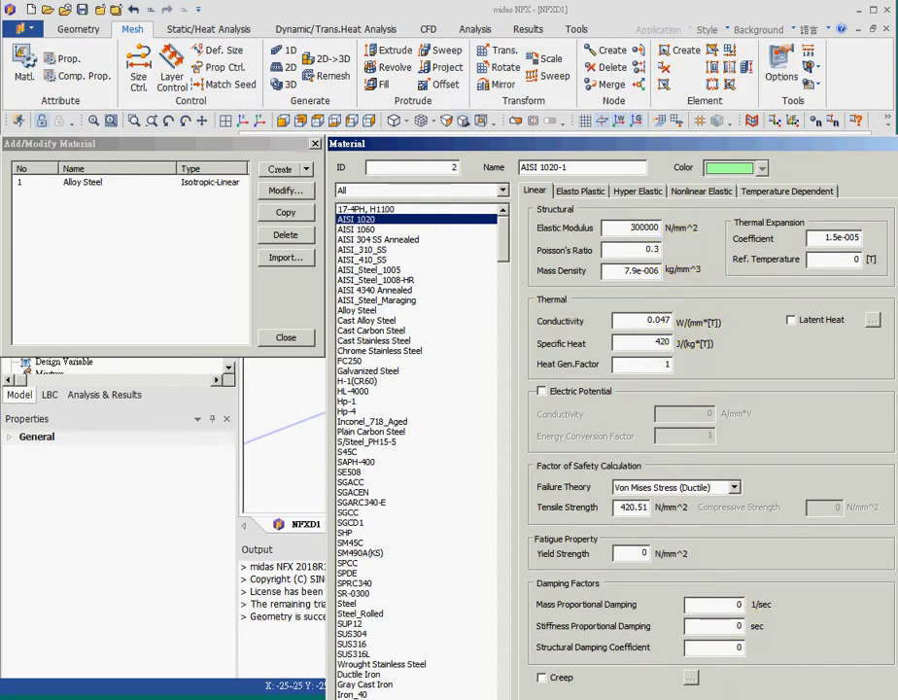
pyautogui.press('Return')
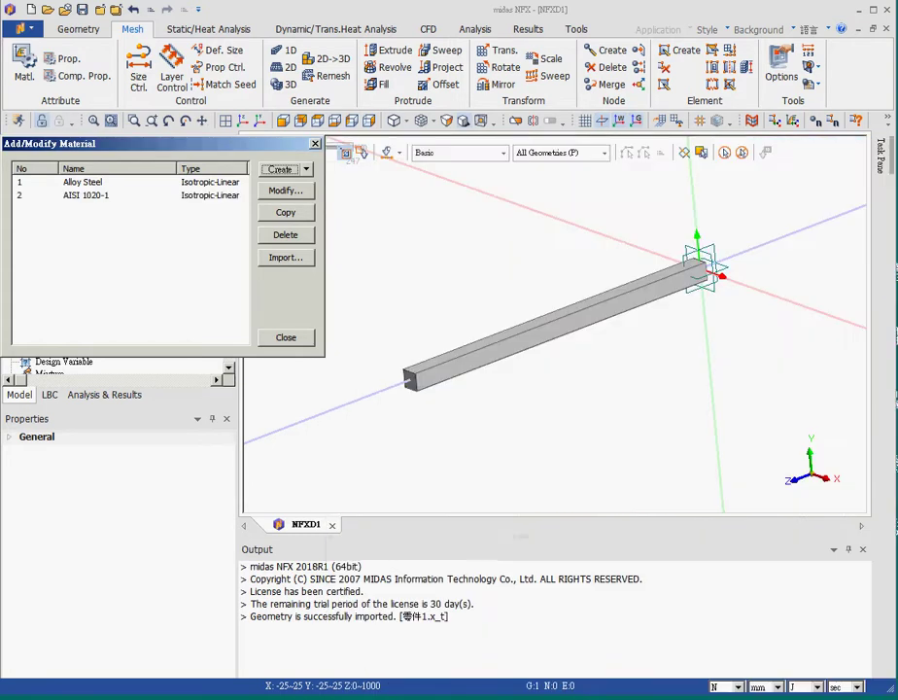
pyautogui.click(68, 195)
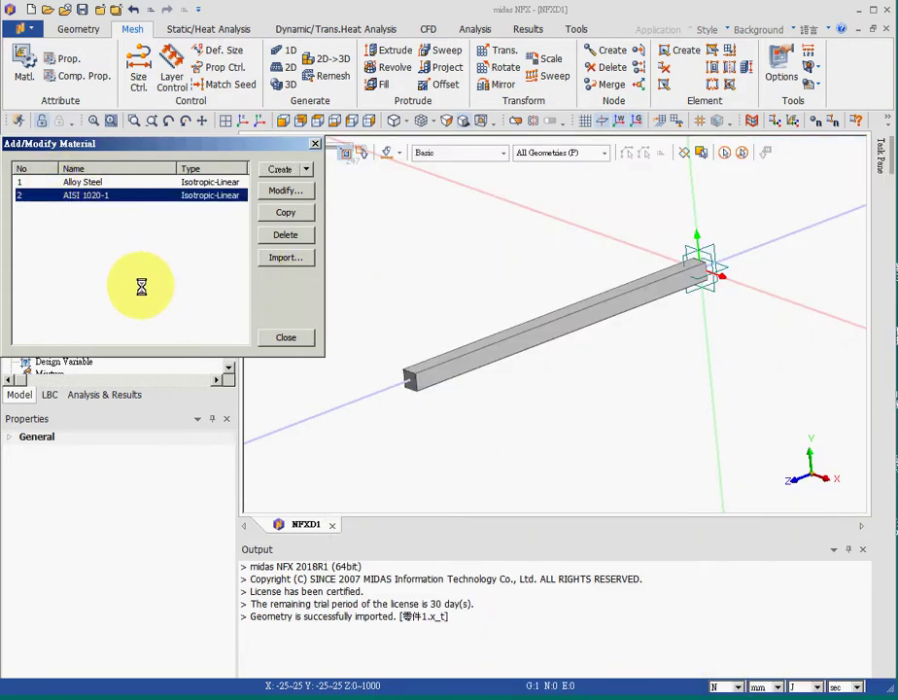
pyautogui.click(89, 183)
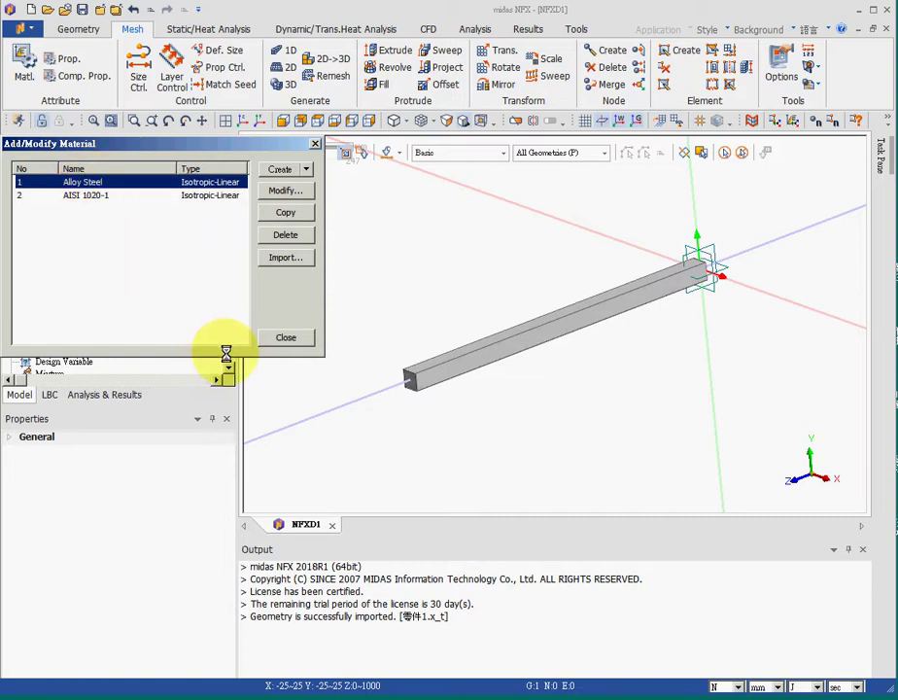
pyautogui.click(286, 336)
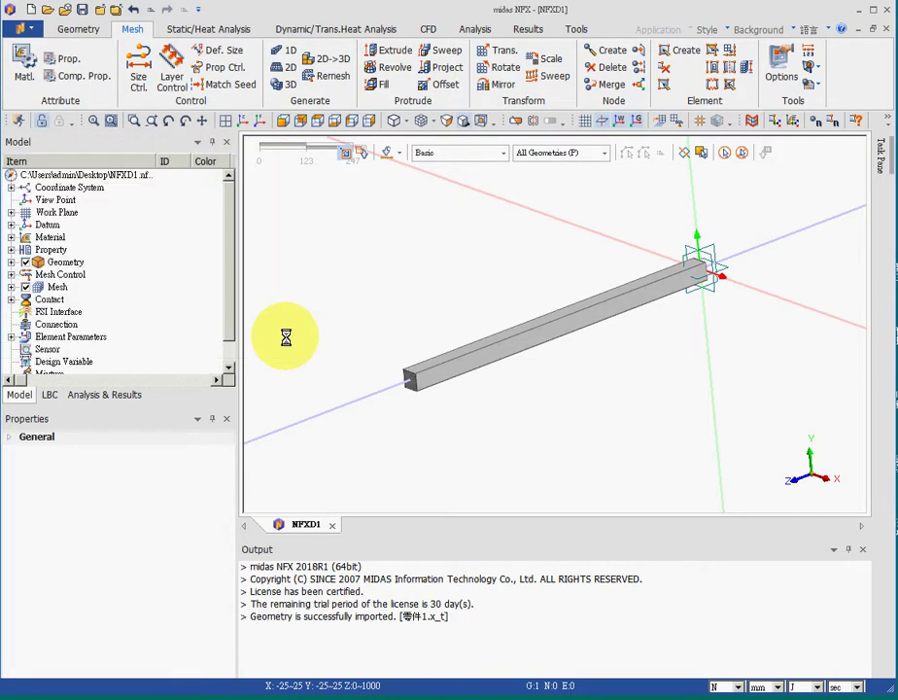
# Step: Create a 3D solid property that uses material 2: AISI 1020-1
pyautogui.click(60, 60)
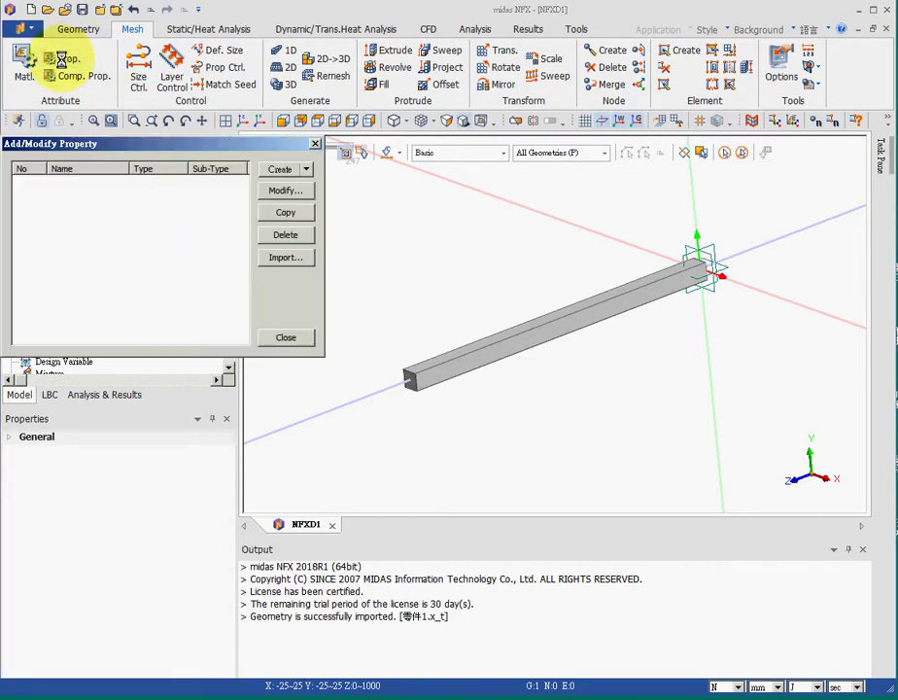
pyautogui.click(305, 169)
pyautogui.click(281, 215)
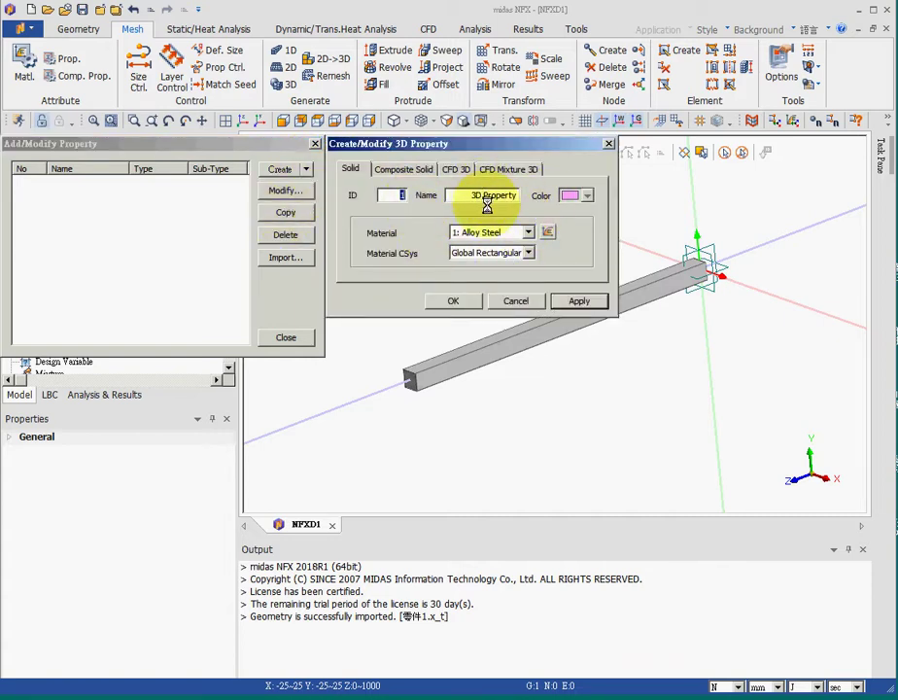
pyautogui.click(528, 233)
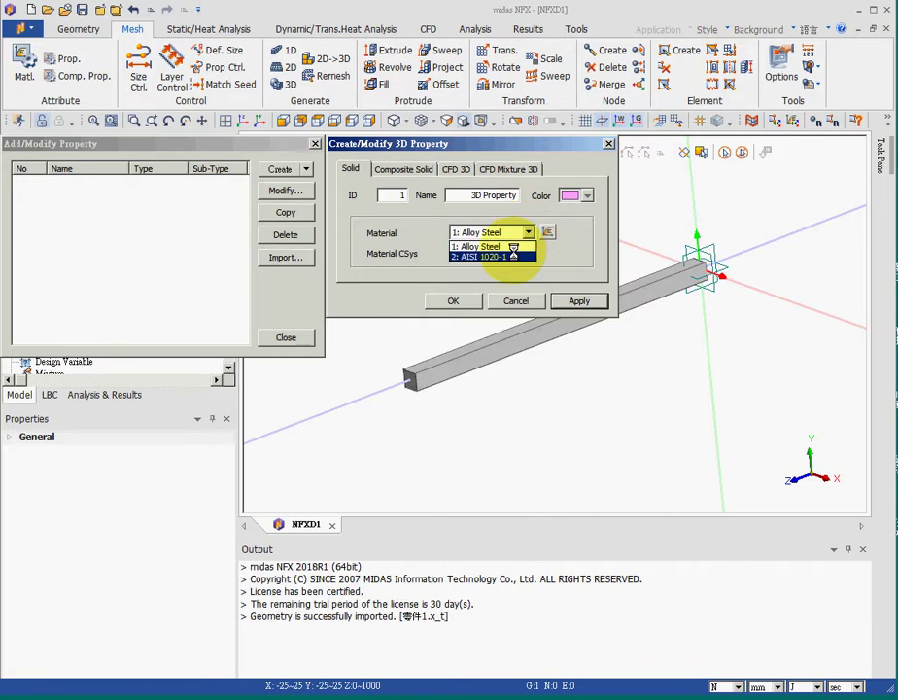
pyautogui.click(514, 255)
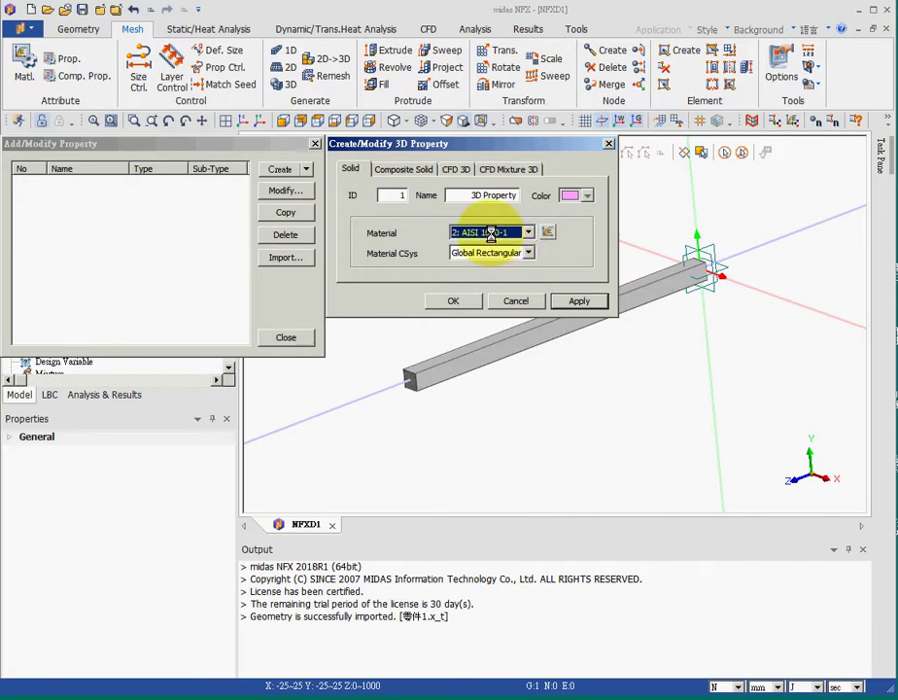
pyautogui.click(451, 300)
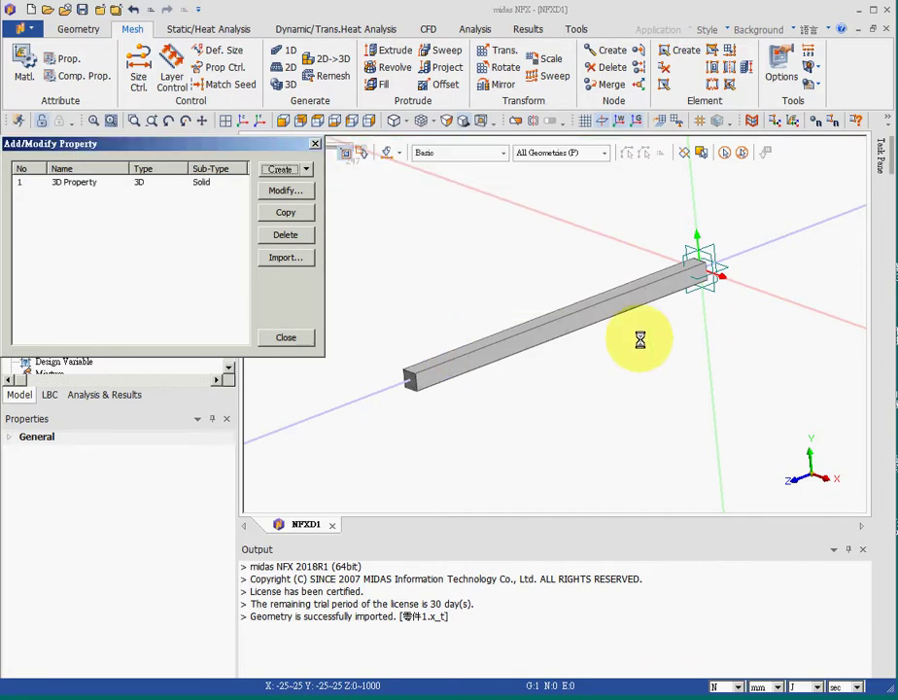
# Step: Finish the property definition and generate an auto-solid mesh of the beam with element size 10, using 1: 3D Property
pyautogui.click(287, 342)
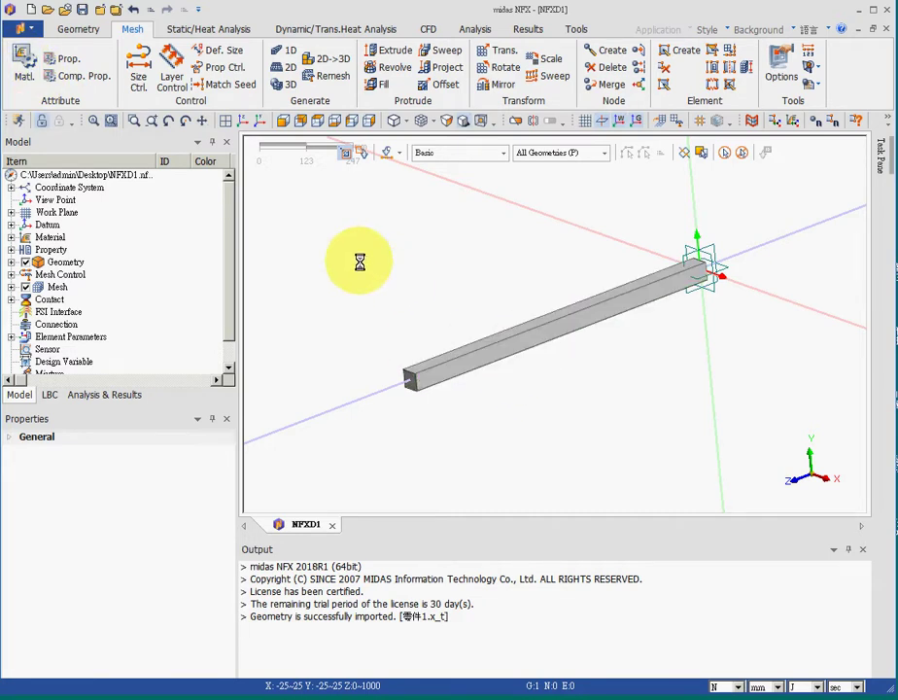
pyautogui.click(78, 29)
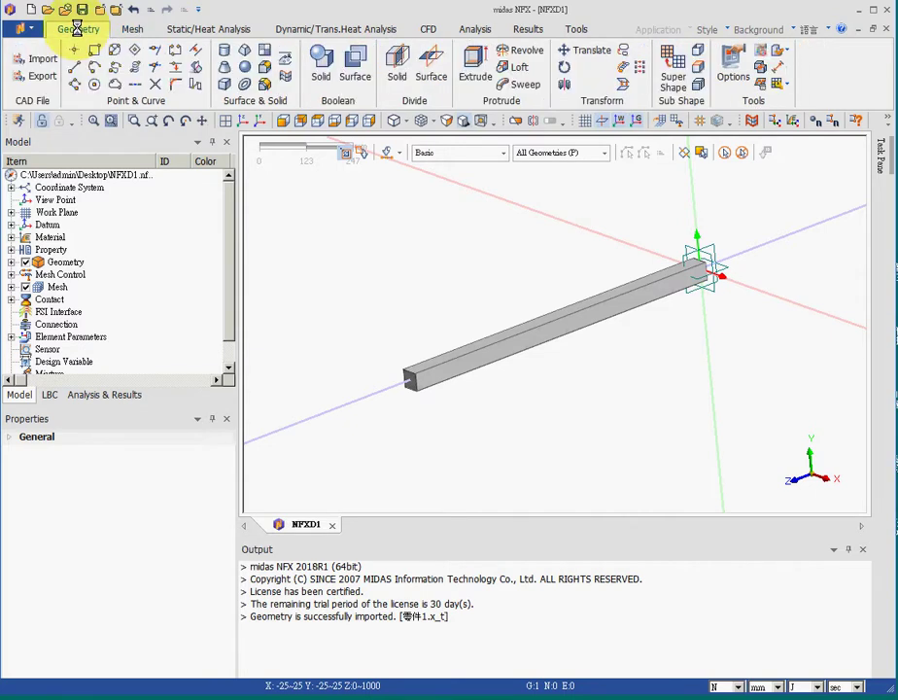
pyautogui.click(129, 29)
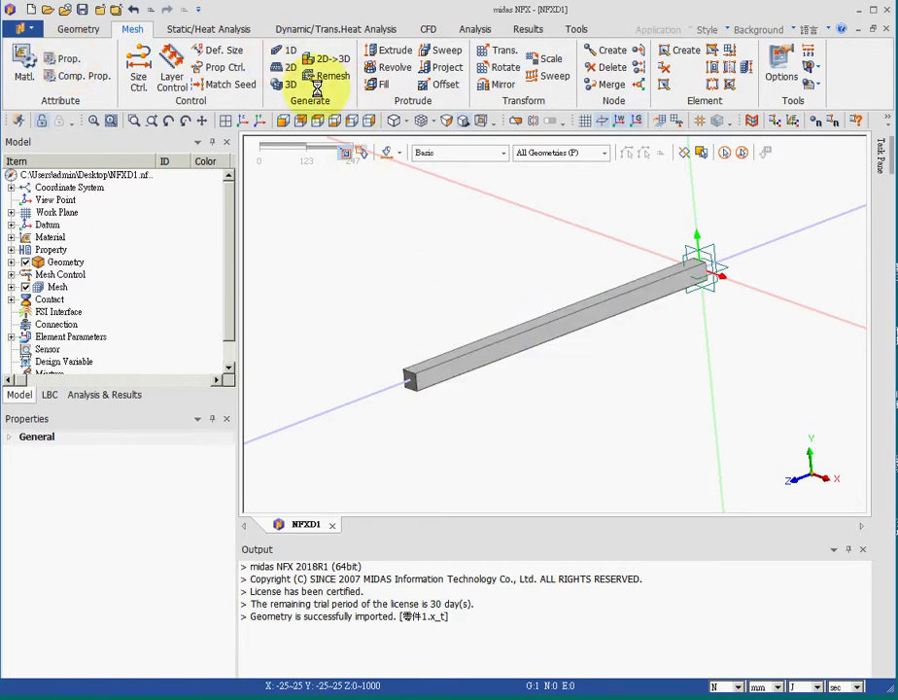
pyautogui.click(283, 83)
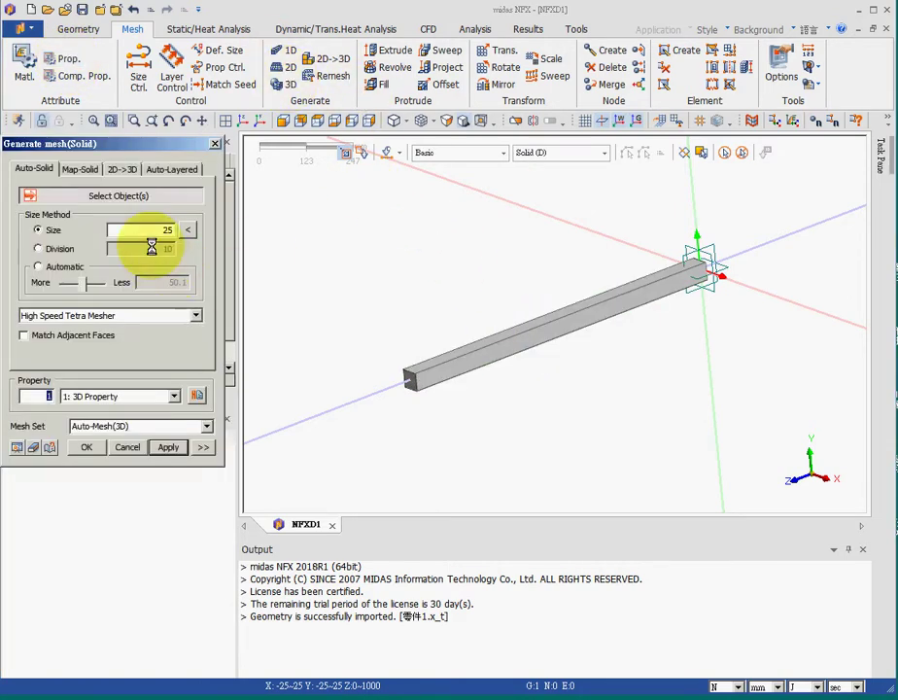
pyautogui.click(453, 365)
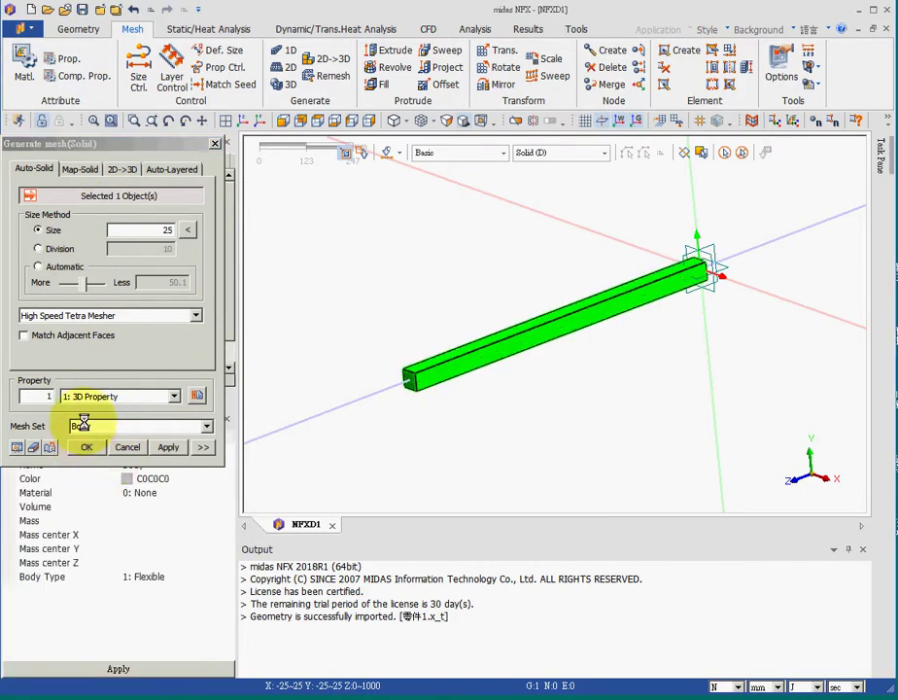
pyautogui.moveTo(156, 233); pyautogui.dragTo(197, 243)
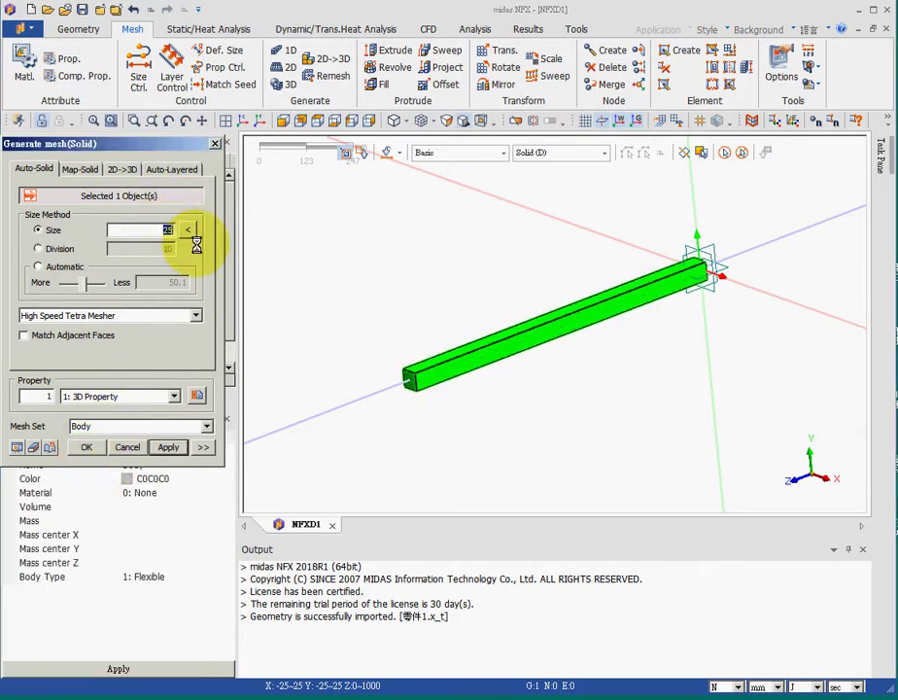
pyautogui.write('10')
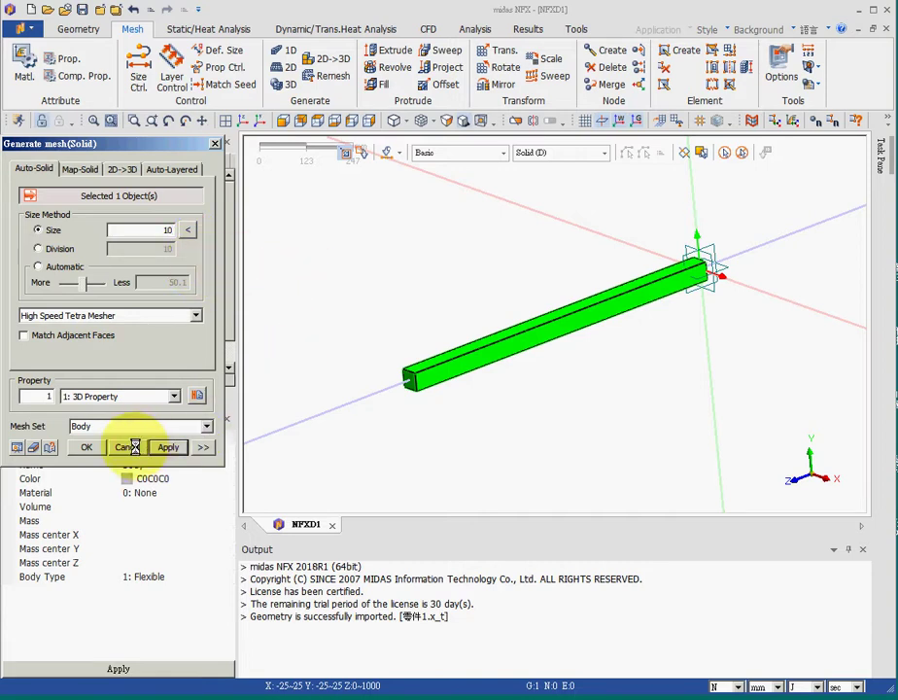
pyautogui.click(81, 447)
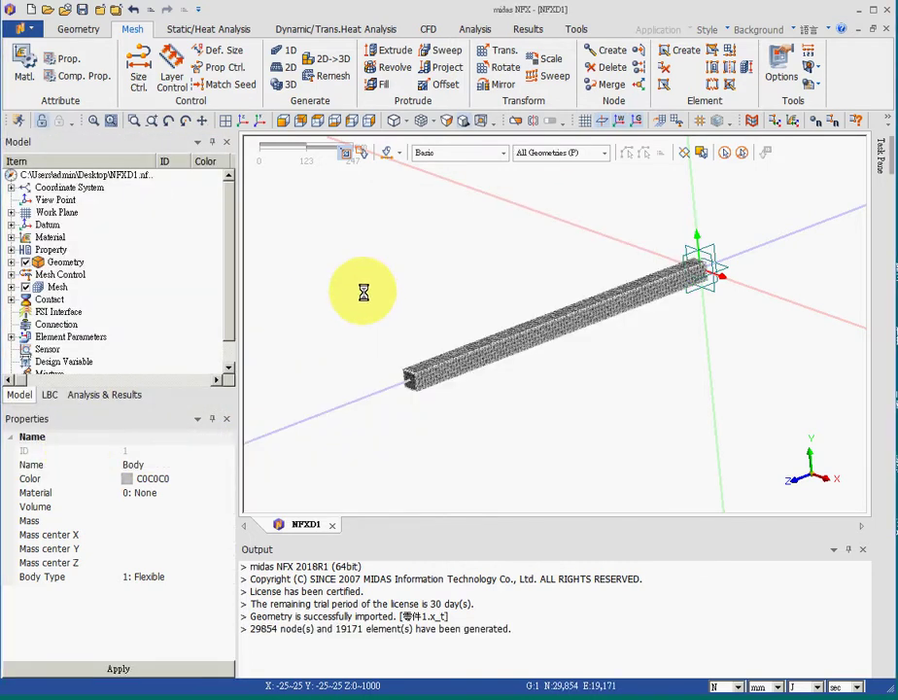
# Step: Hide all meshes and apply a fixed constraint to the beam's end face at the origin in Boundary Set-1
pyautogui.click(433, 122)
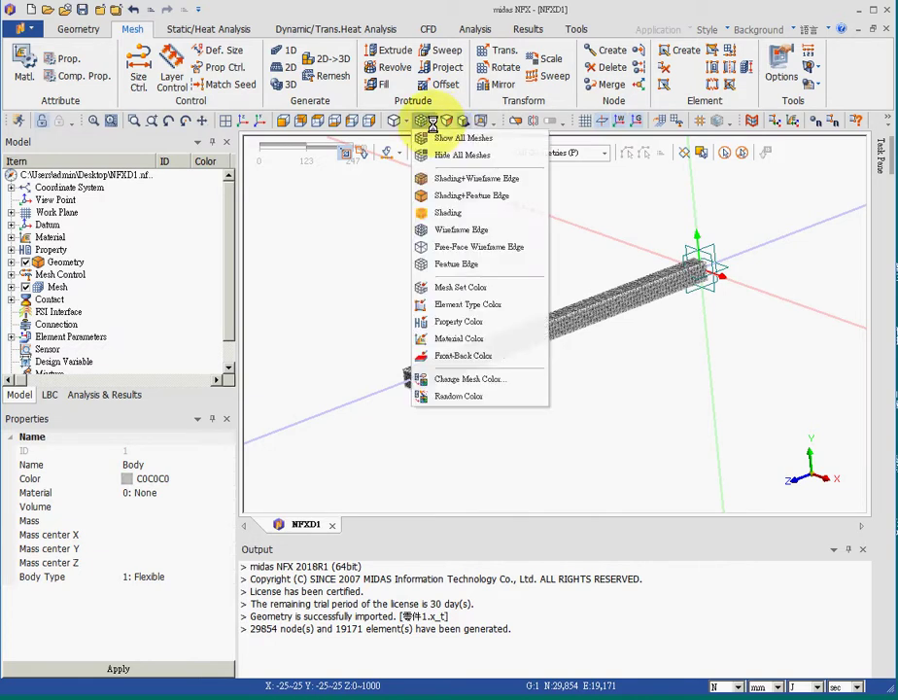
pyautogui.click(451, 153)
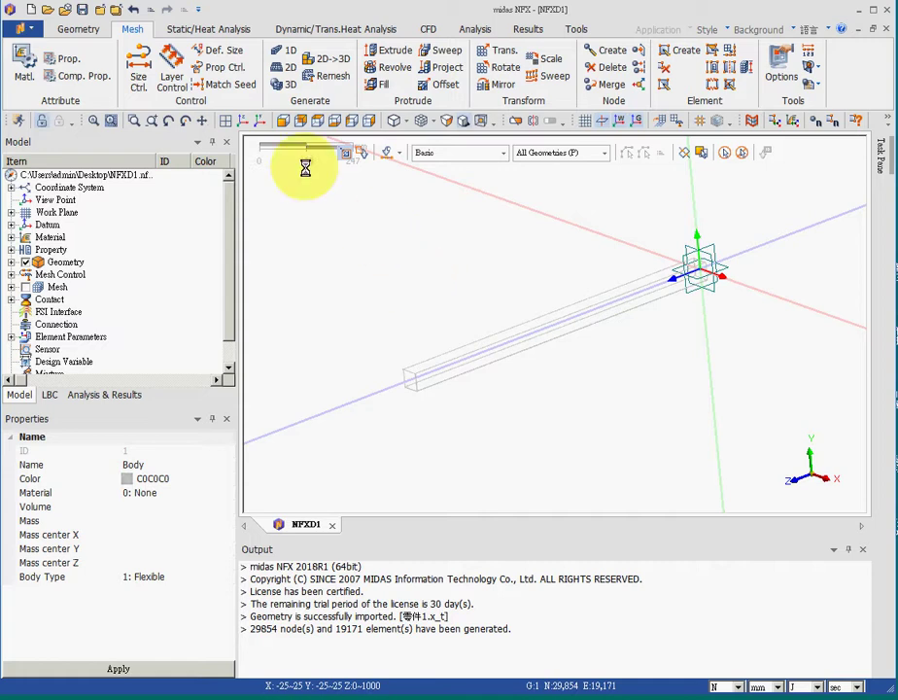
pyautogui.click(217, 29)
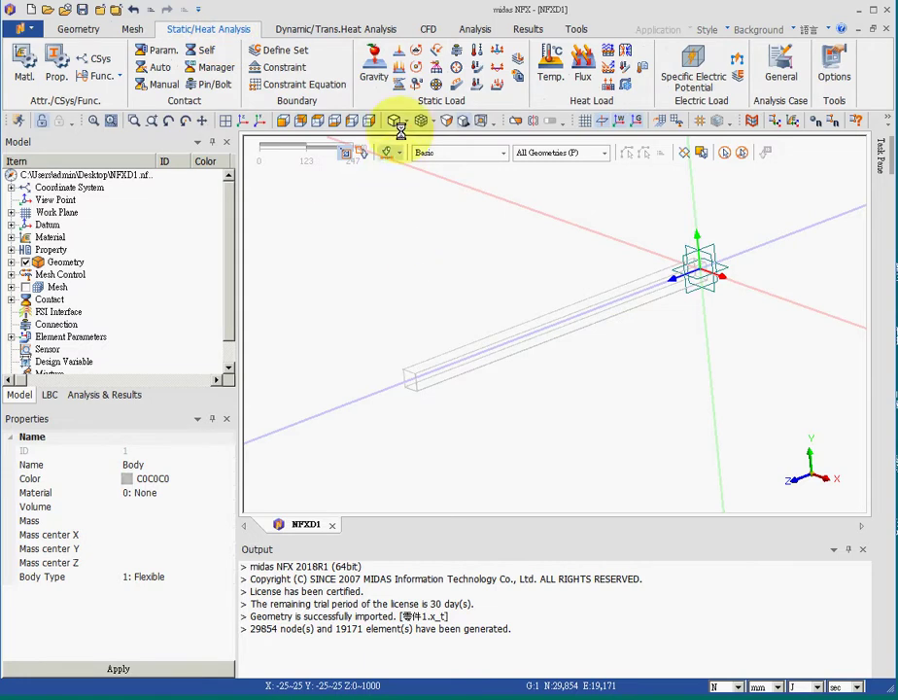
pyautogui.click(280, 67)
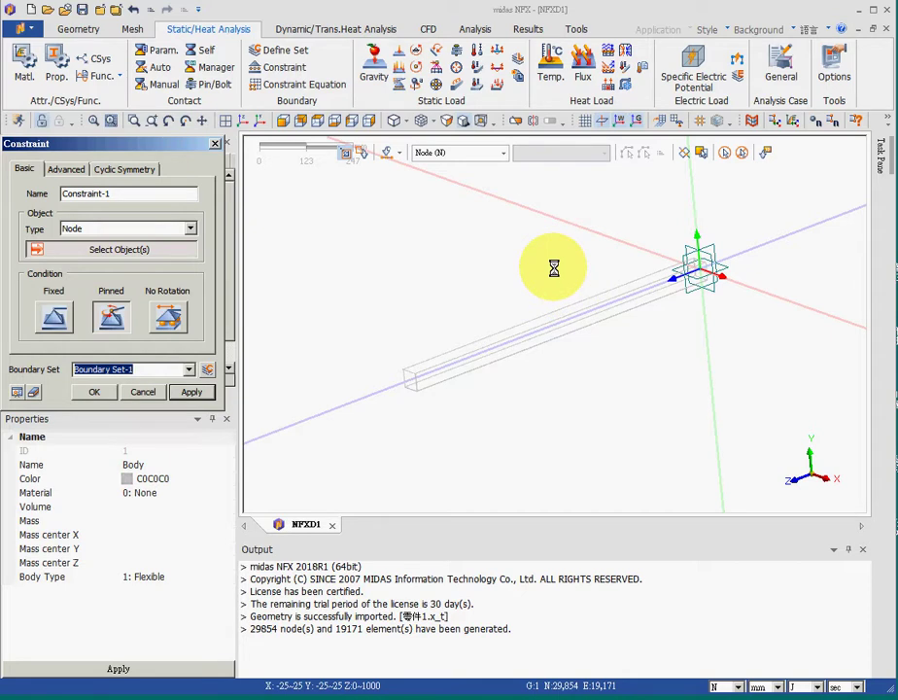
pyautogui.moveTo(553, 268); pyautogui.dragTo(757, 294, button='middle')
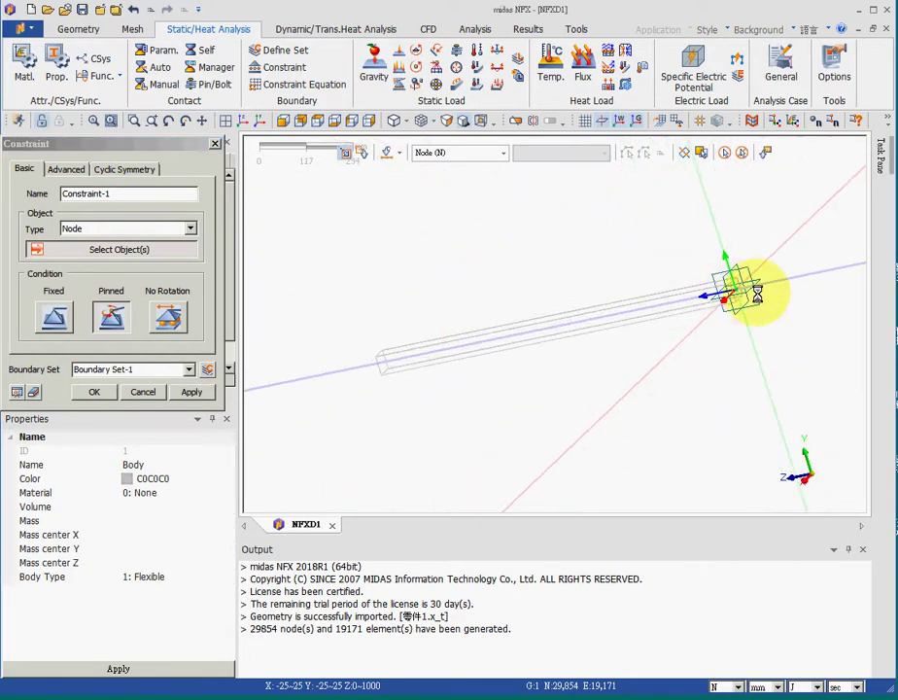
pyautogui.click(144, 229)
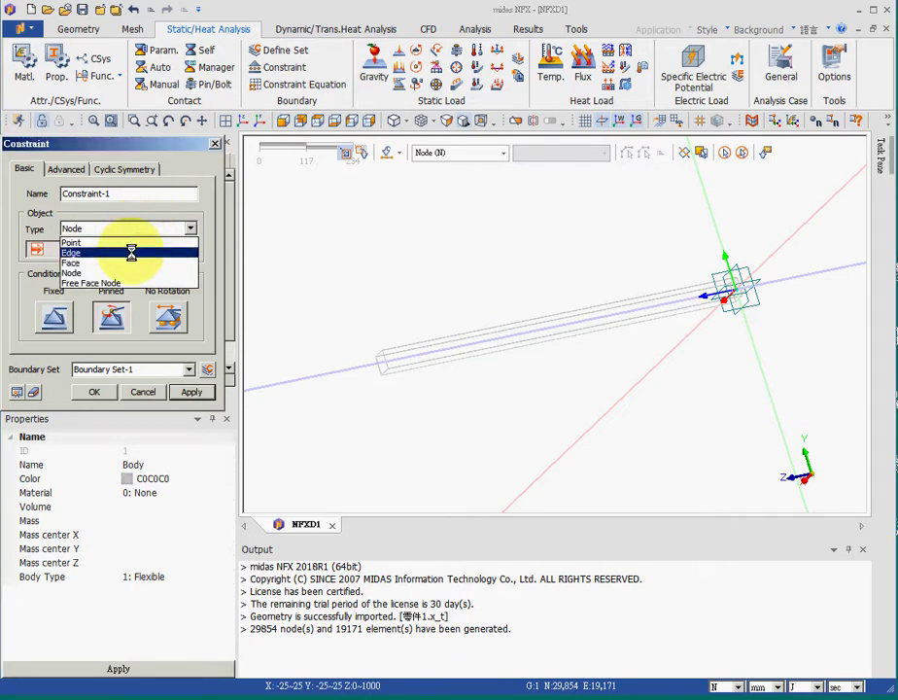
pyautogui.click(124, 263)
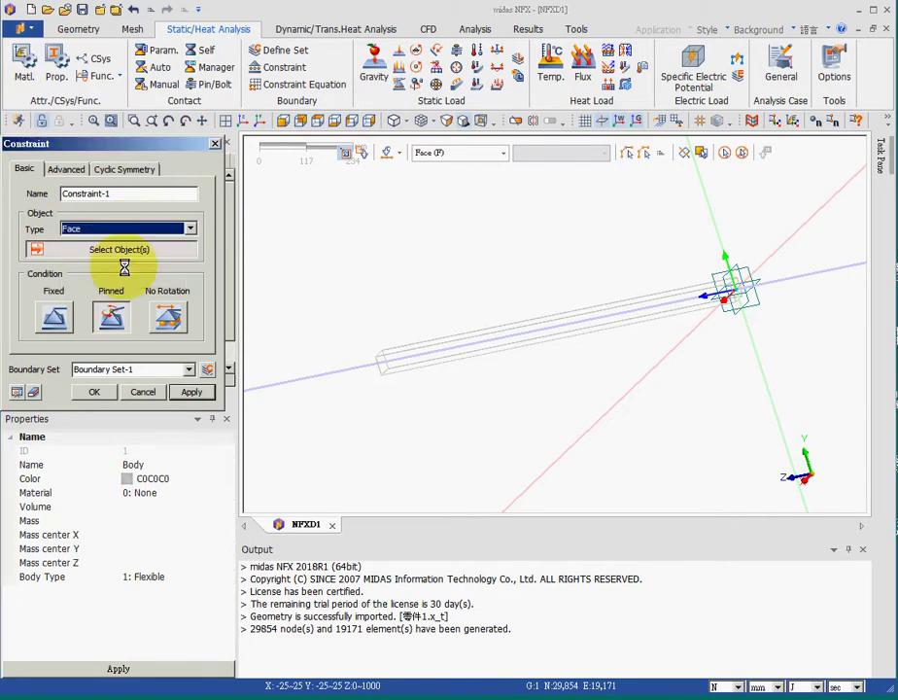
pyautogui.click(737, 294)
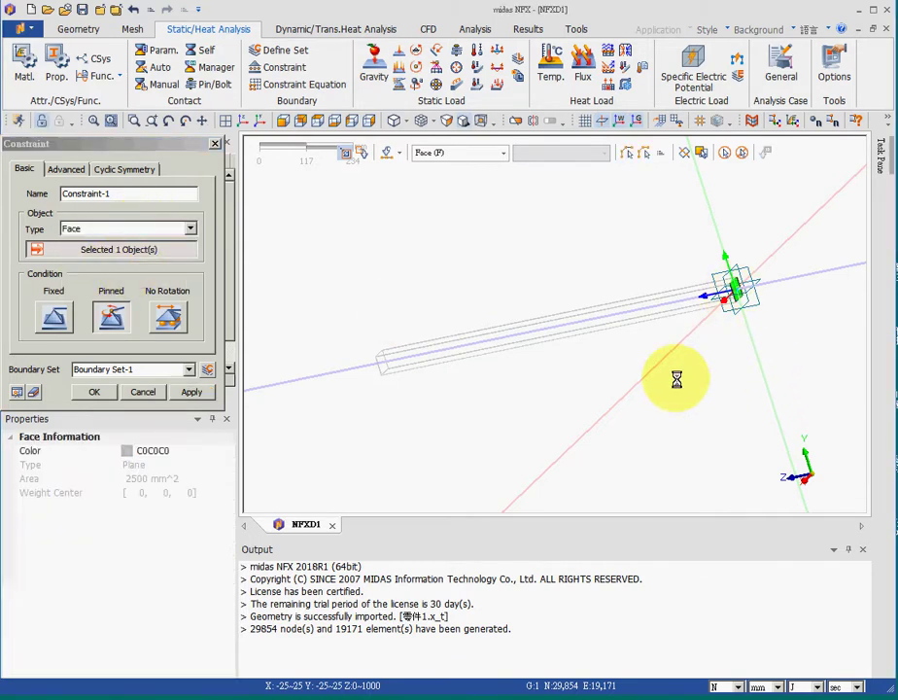
pyautogui.moveTo(544, 418); pyautogui.dragTo(529, 274, button='middle')
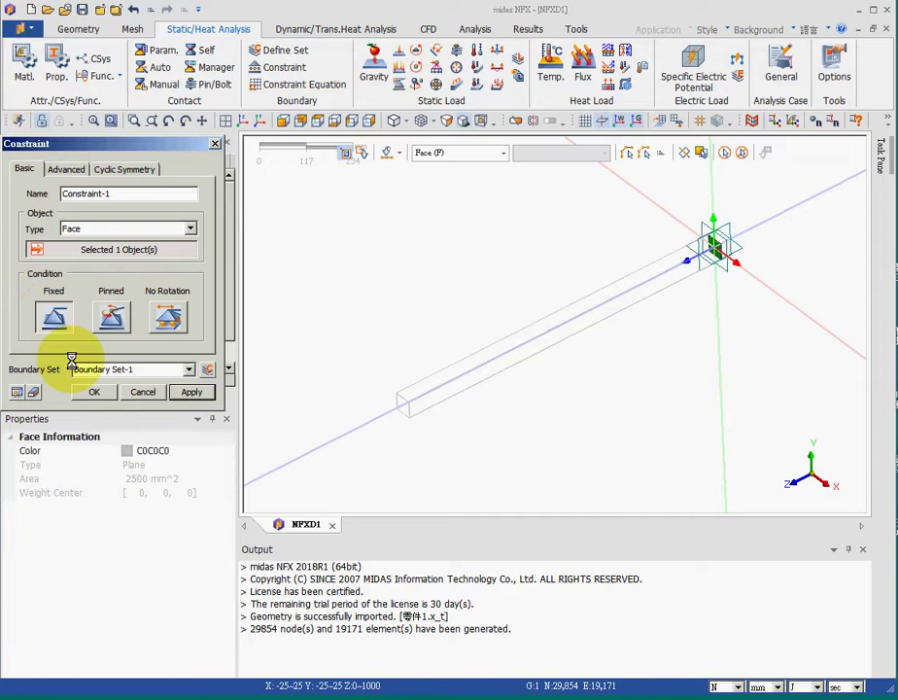
pyautogui.click(95, 390)
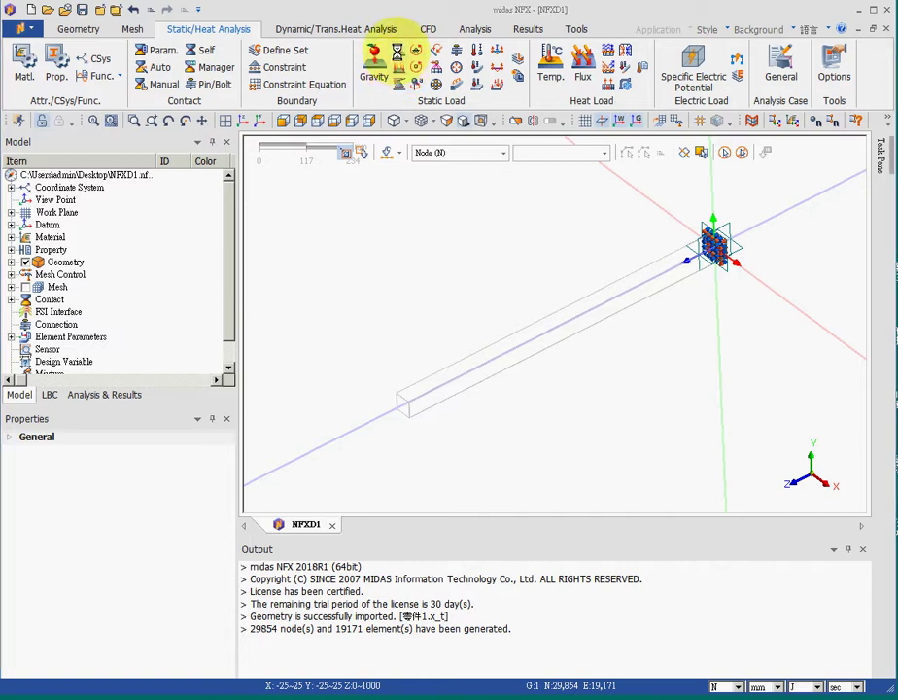
# Step: Apply a total force of -100 N to the beam's free end face, using its vertical edge as the direction reference, in Load Set-1
pyautogui.click(397, 54)
pyautogui.click(104, 226)
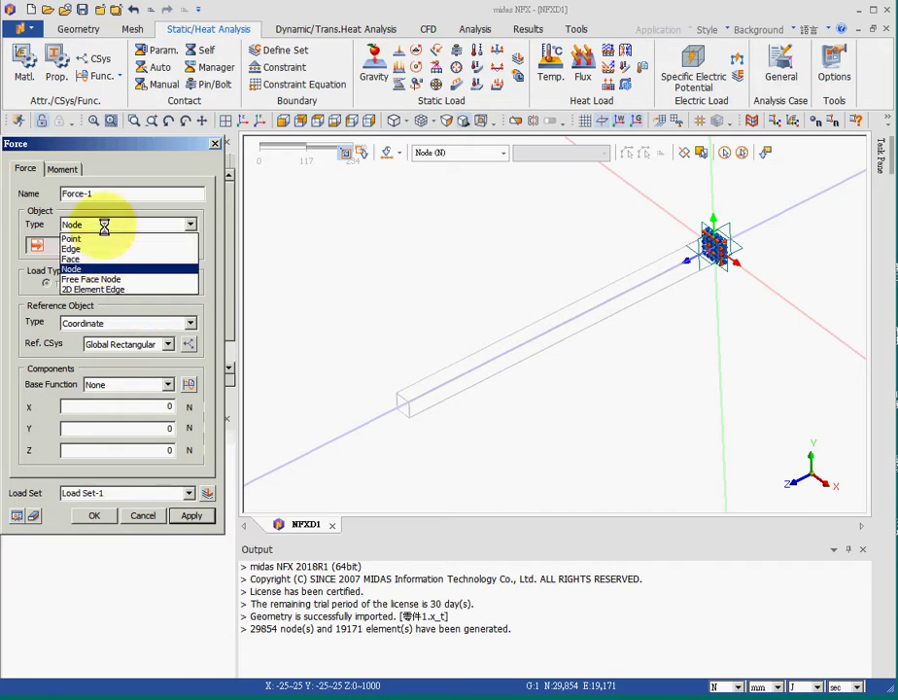
pyautogui.click(109, 258)
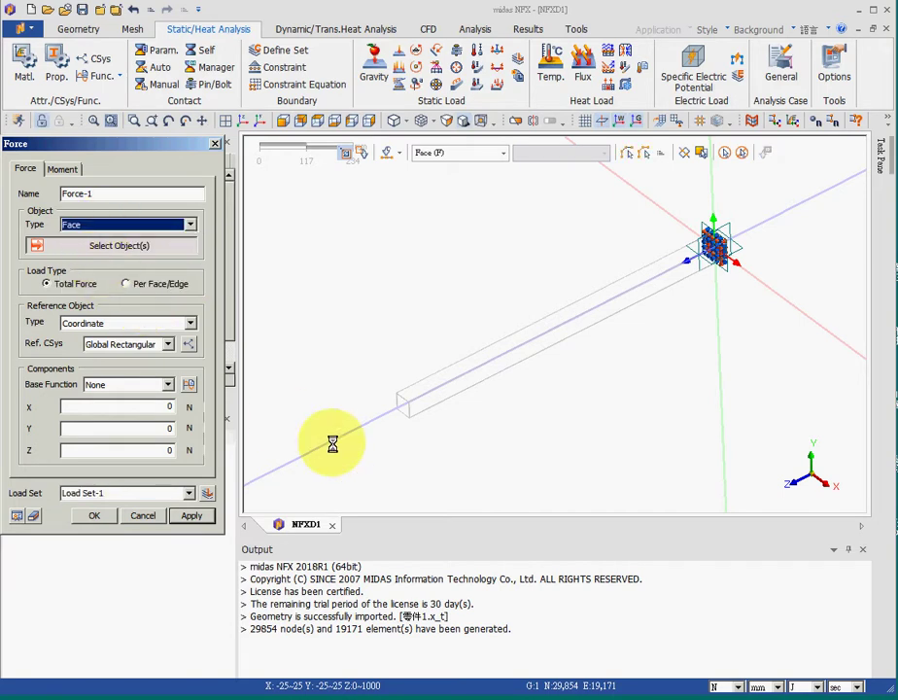
pyautogui.click(401, 407)
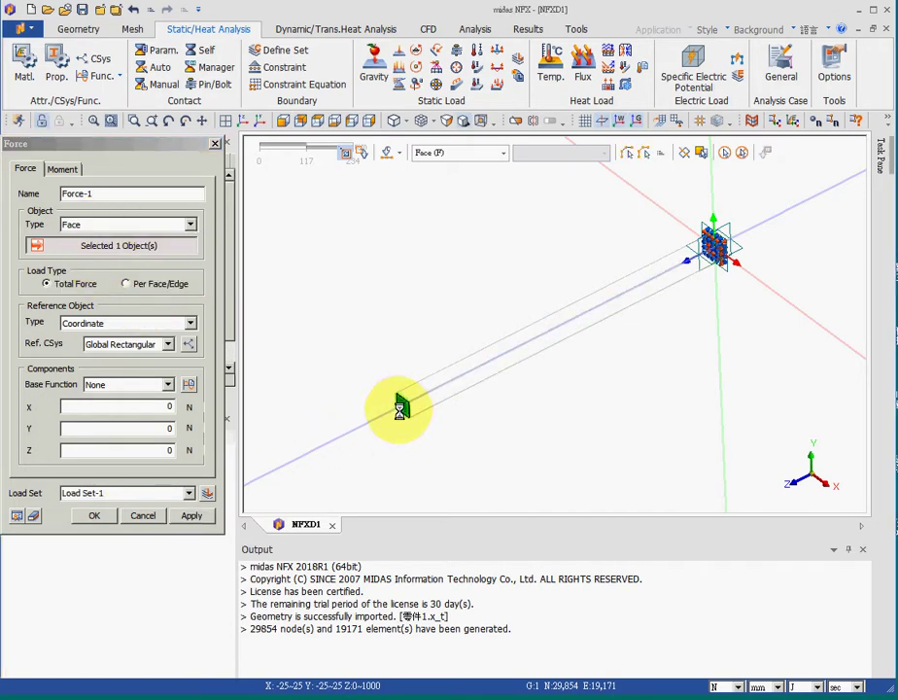
pyautogui.click(189, 323)
pyautogui.click(161, 345)
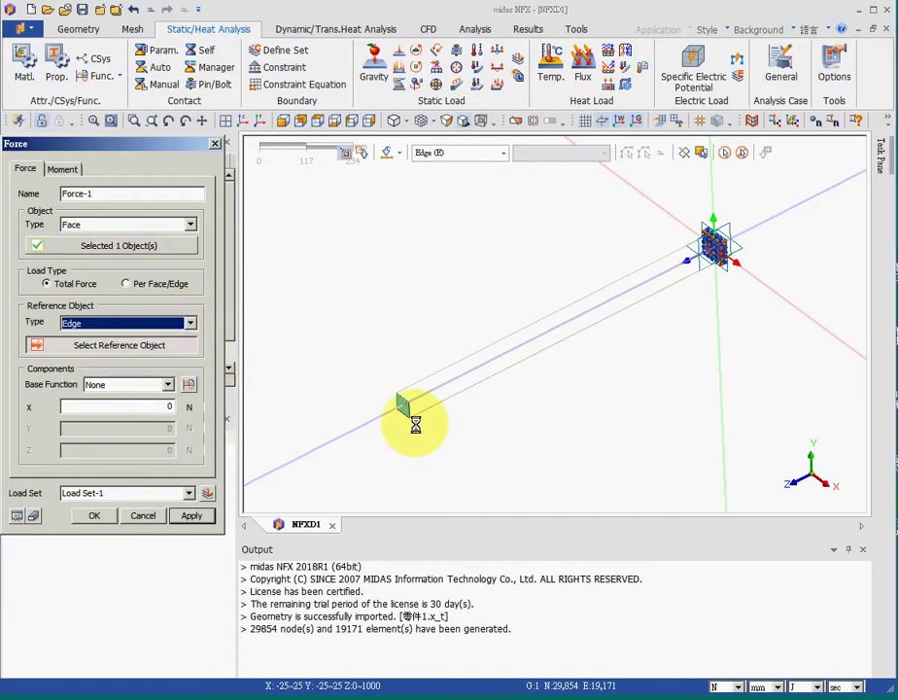
pyautogui.click(402, 407)
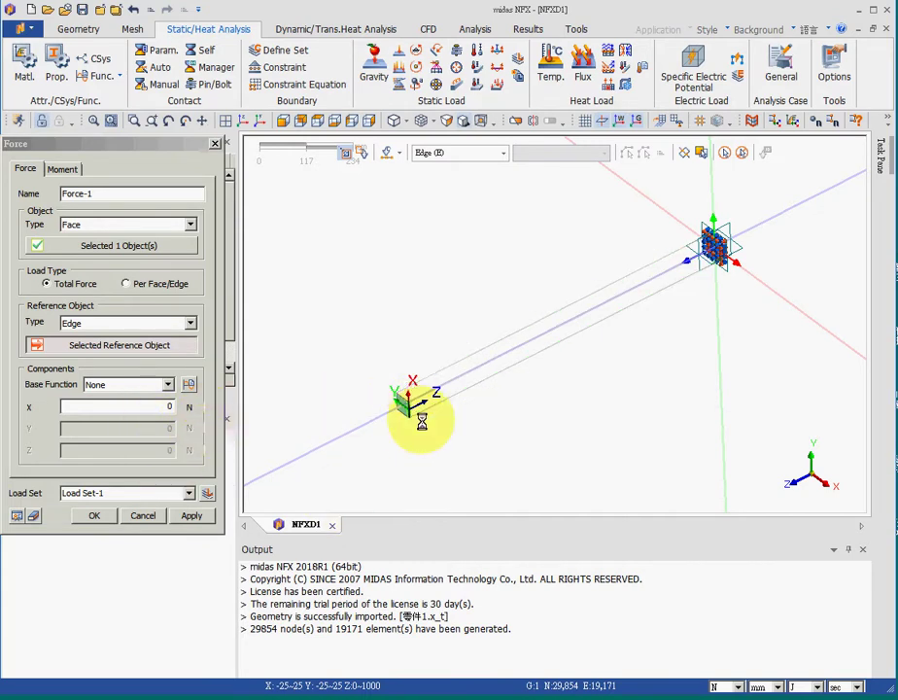
pyautogui.doubleClick(185, 409)
pyautogui.write('1')
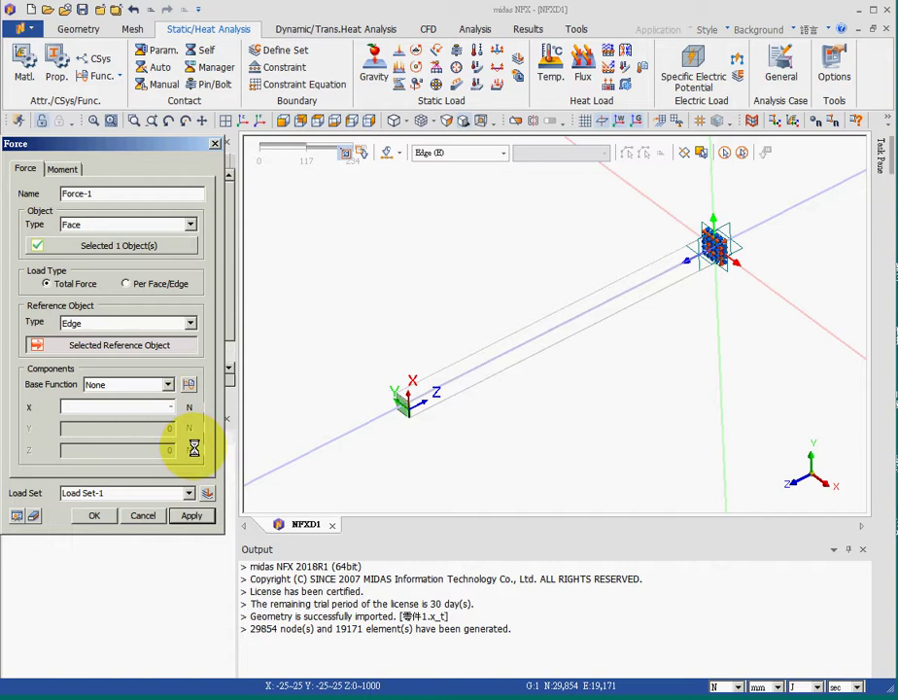
pyautogui.write('00')
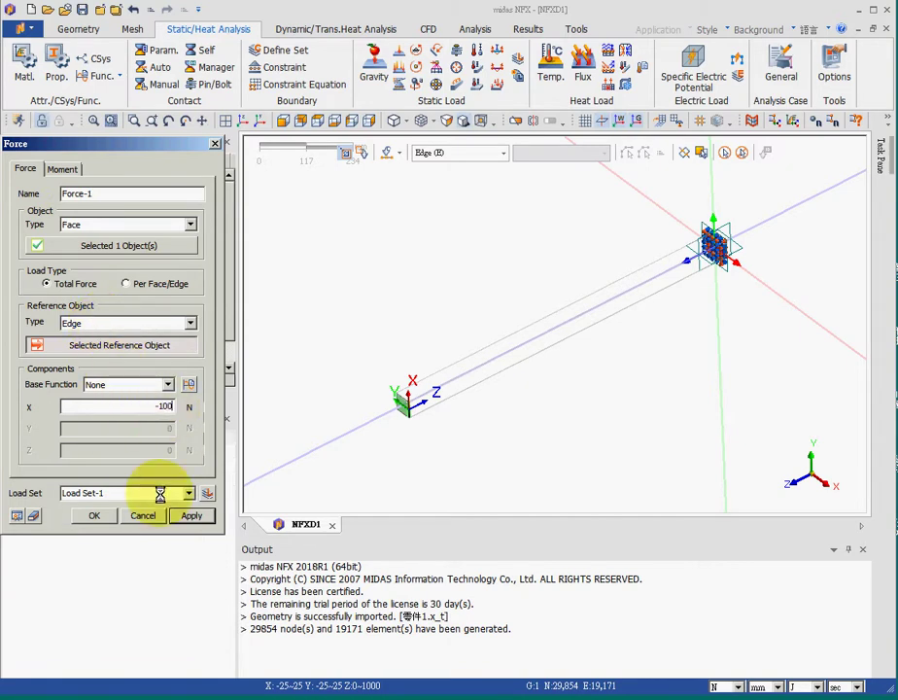
pyautogui.click(94, 515)
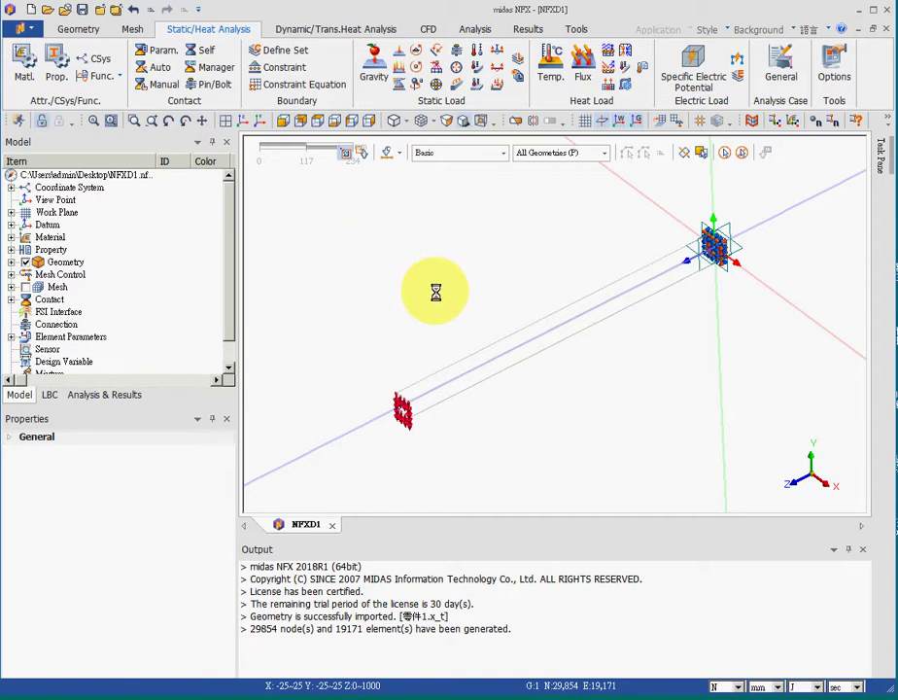
# Step: Create an untitled Linear Static analysis case with the default sets and run the solver on it
pyautogui.click(476, 28)
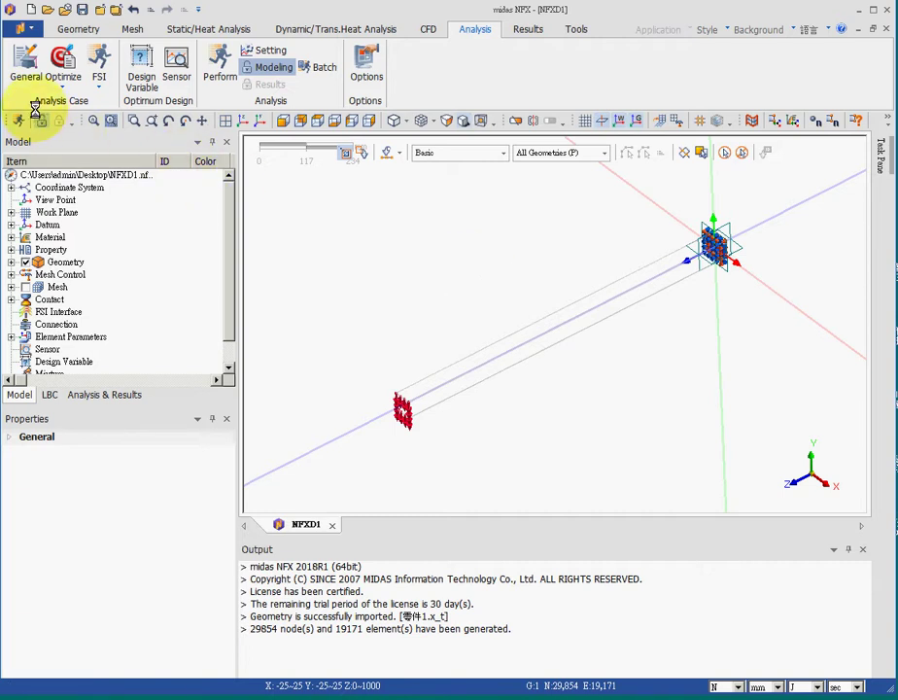
pyautogui.click(25, 60)
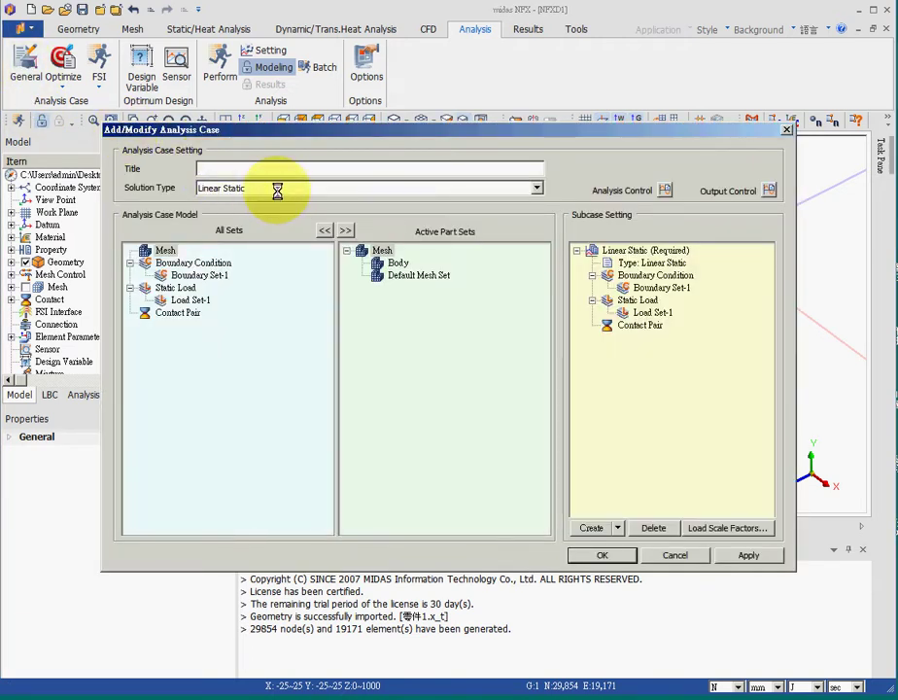
pyautogui.click(613, 556)
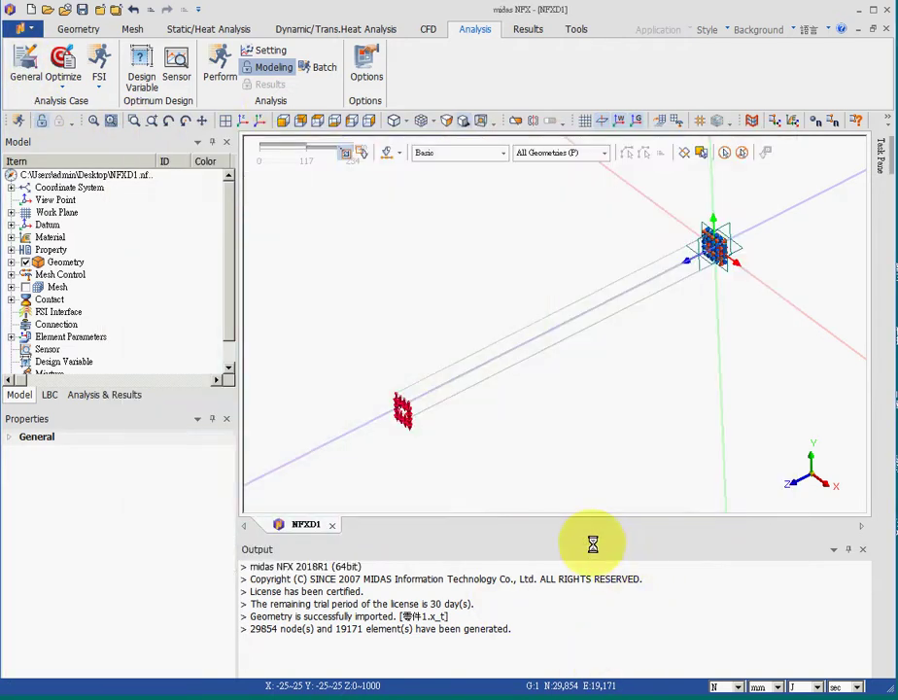
pyautogui.click(218, 68)
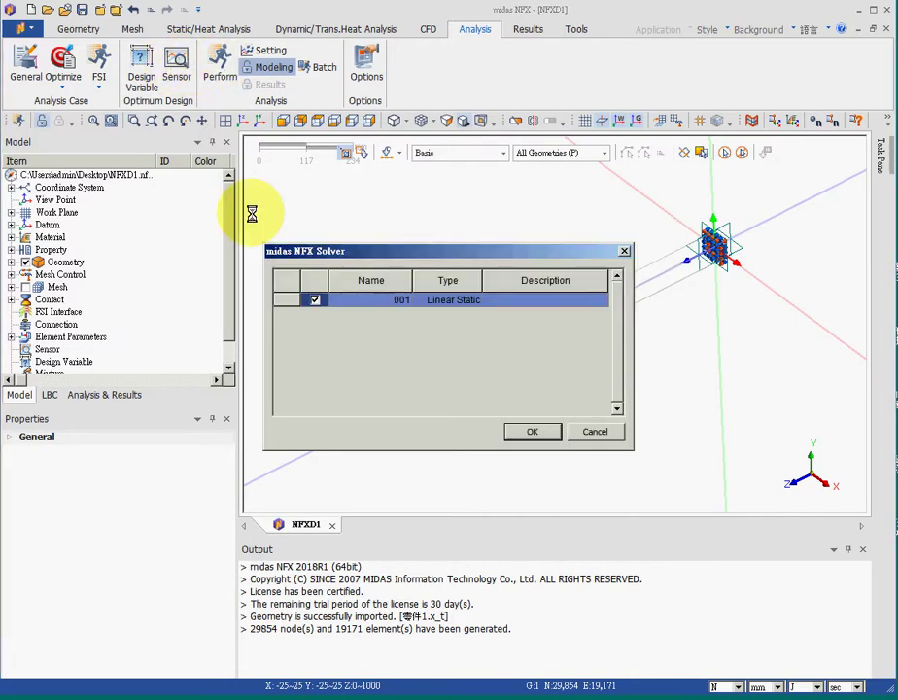
pyautogui.click(530, 434)
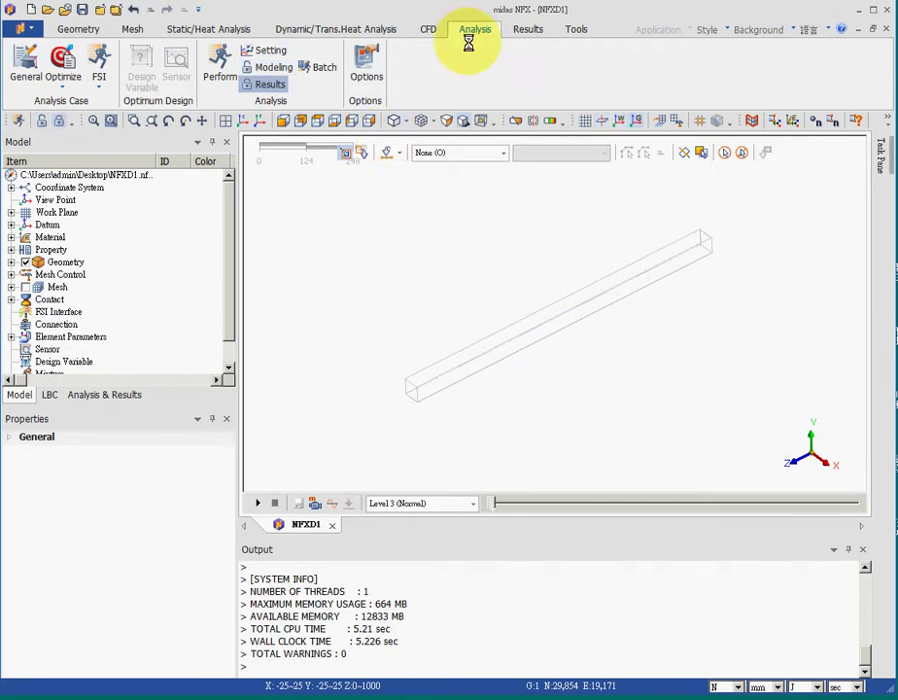
# Step: Select the total translation, von Mises stress and safety factor results of the Linear Static case in turn
pyautogui.click(528, 27)
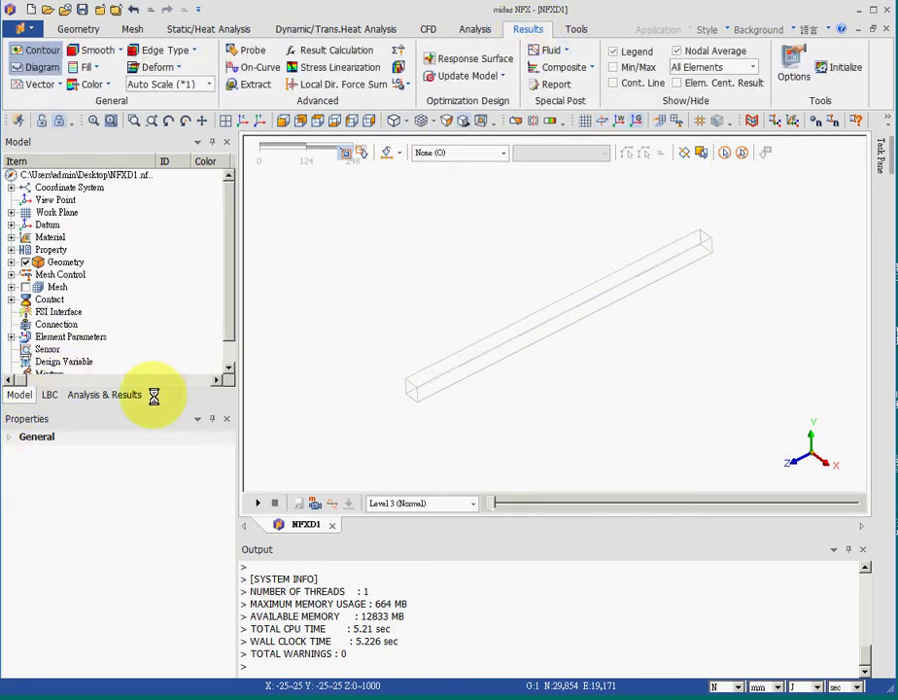
pyautogui.click(92, 394)
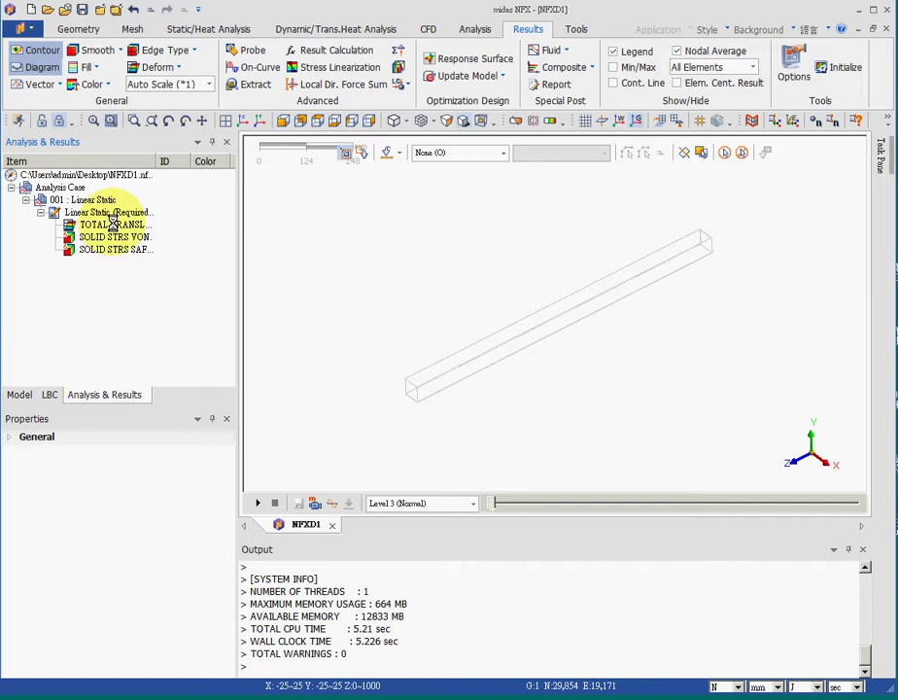
pyautogui.click(112, 224)
pyautogui.click(117, 236)
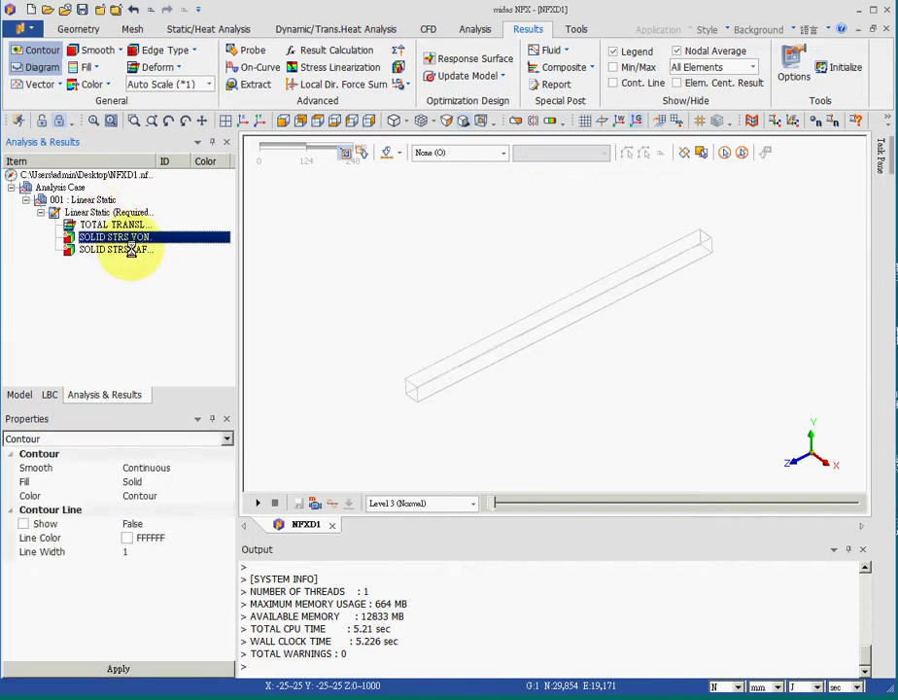
pyautogui.doubleClick(131, 250)
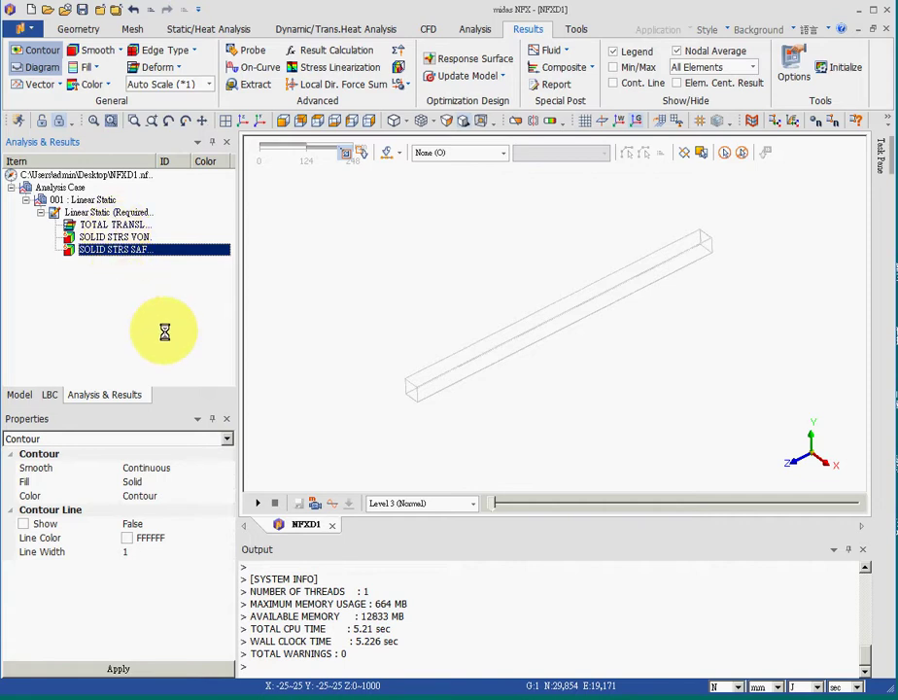
# Step: Show all meshes and display the contour plot of the beam's total translation result
pyautogui.click(433, 120)
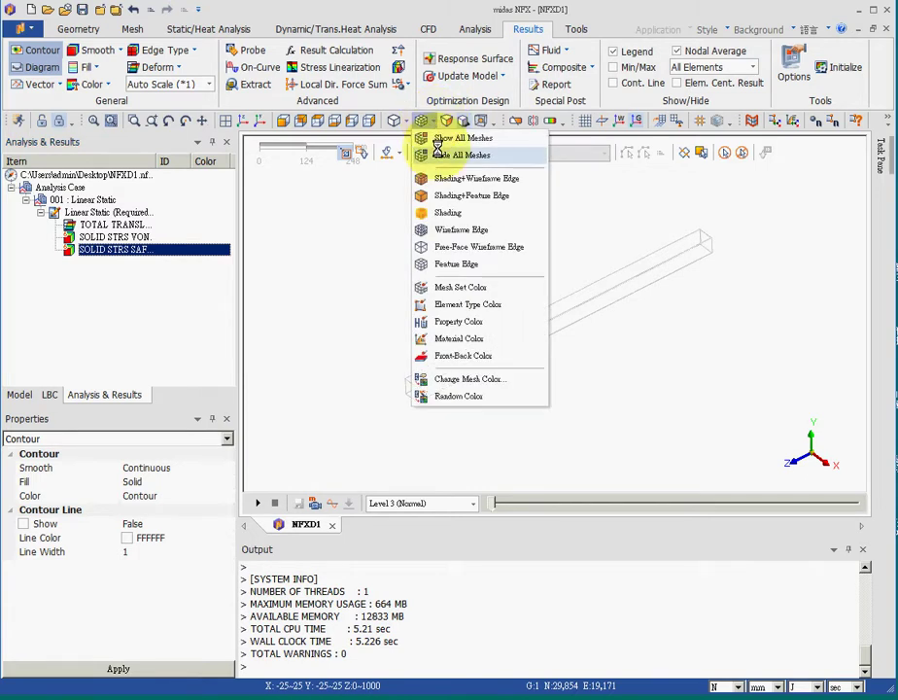
pyautogui.click(112, 225)
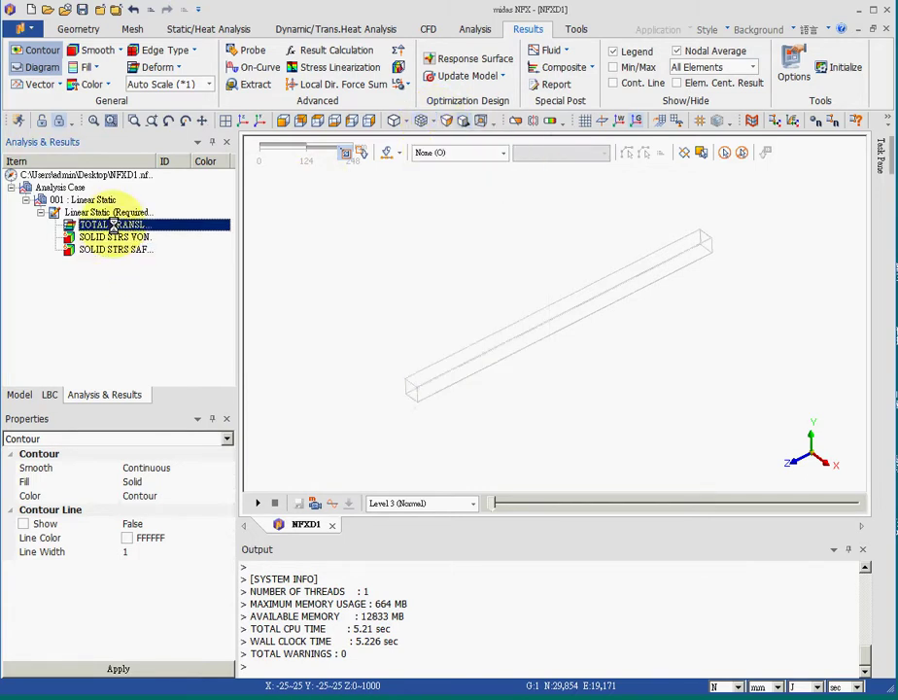
pyautogui.click(433, 121)
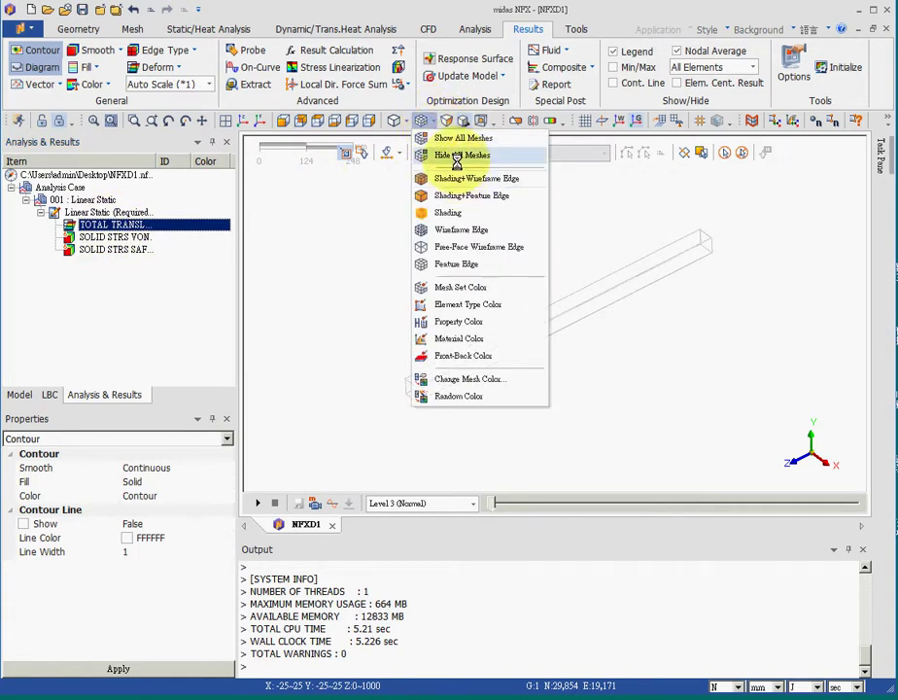
pyautogui.click(451, 136)
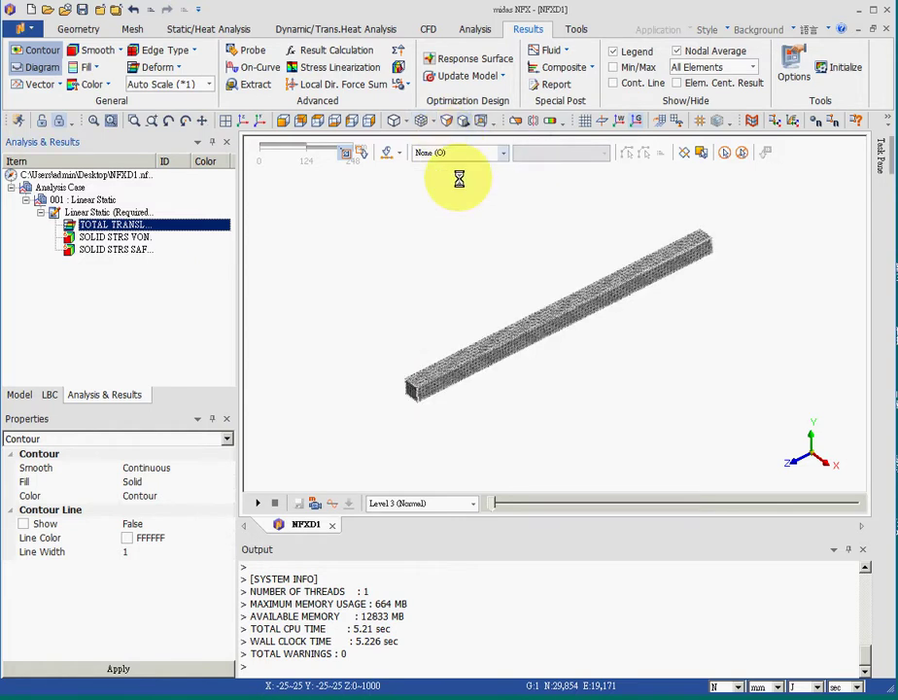
pyautogui.rightClick(118, 225)
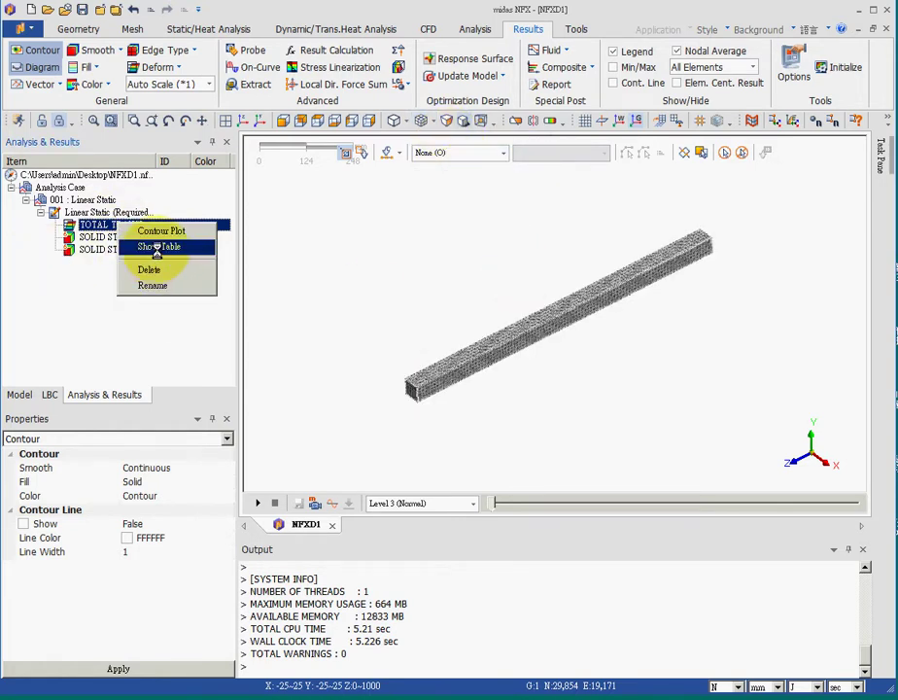
pyautogui.click(152, 231)
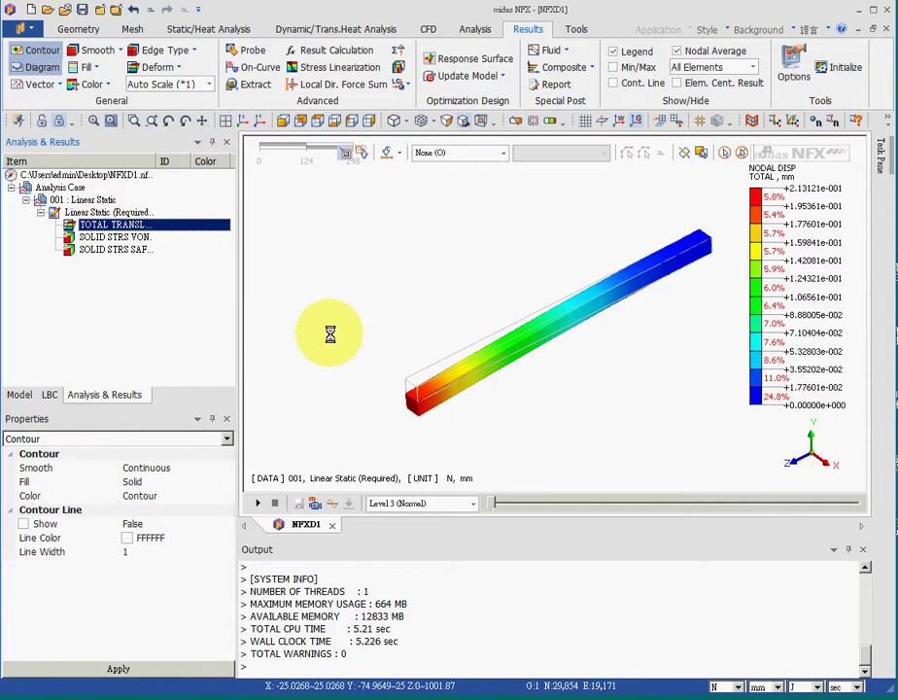
# Step: Animate the beam's deformation and probe the total displacement at a node on the free end
pyautogui.click(254, 503)
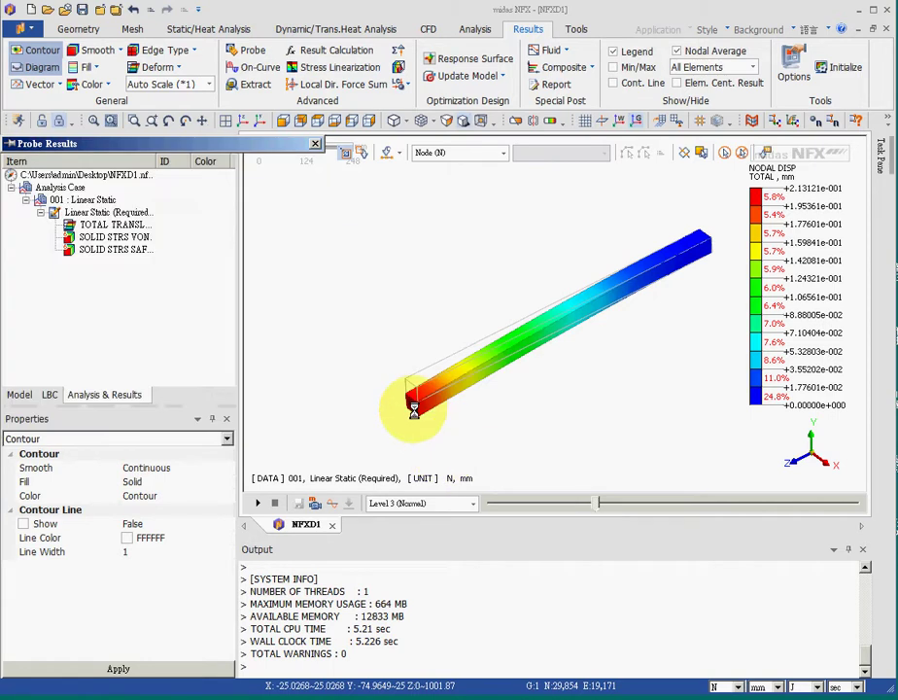
pyautogui.click(470, 399)
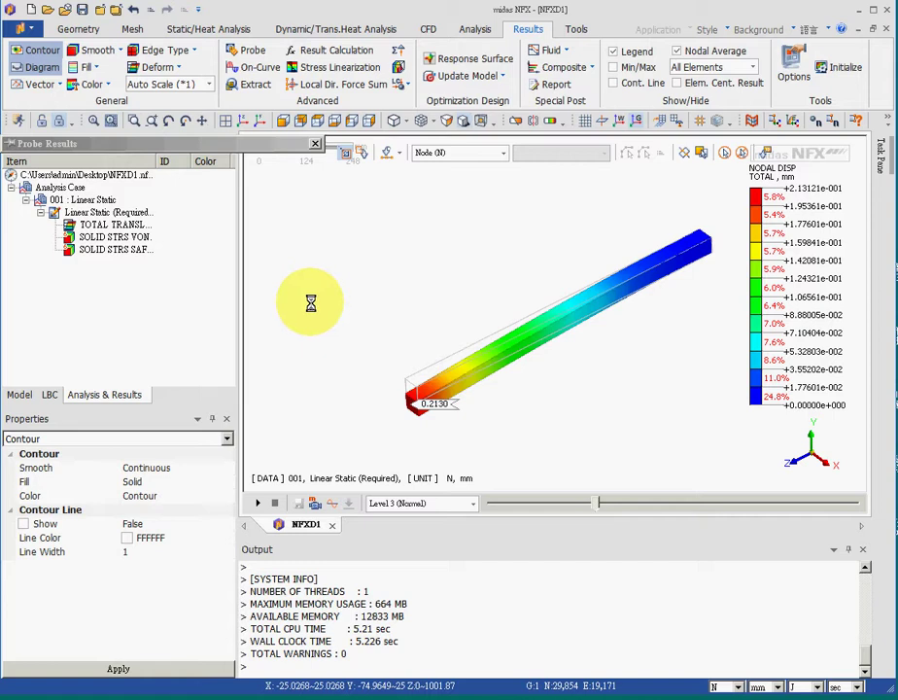
# Step: Create the on-curve diagram Diagram-1 along the beam's lengthwise edge, using Edge type, (+)Z direction and 20 divisions
pyautogui.click(258, 67)
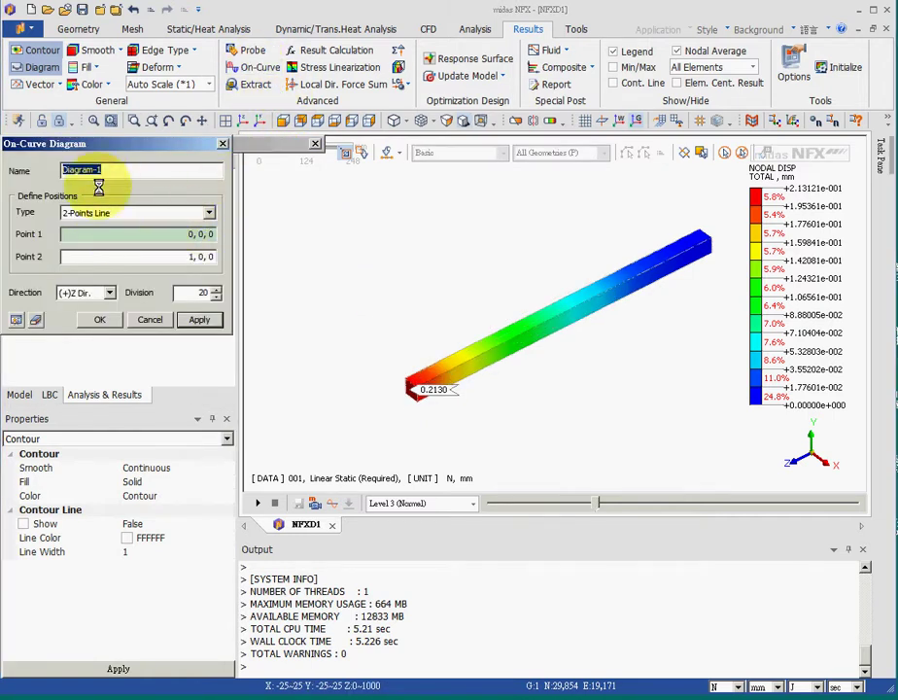
pyautogui.click(118, 218)
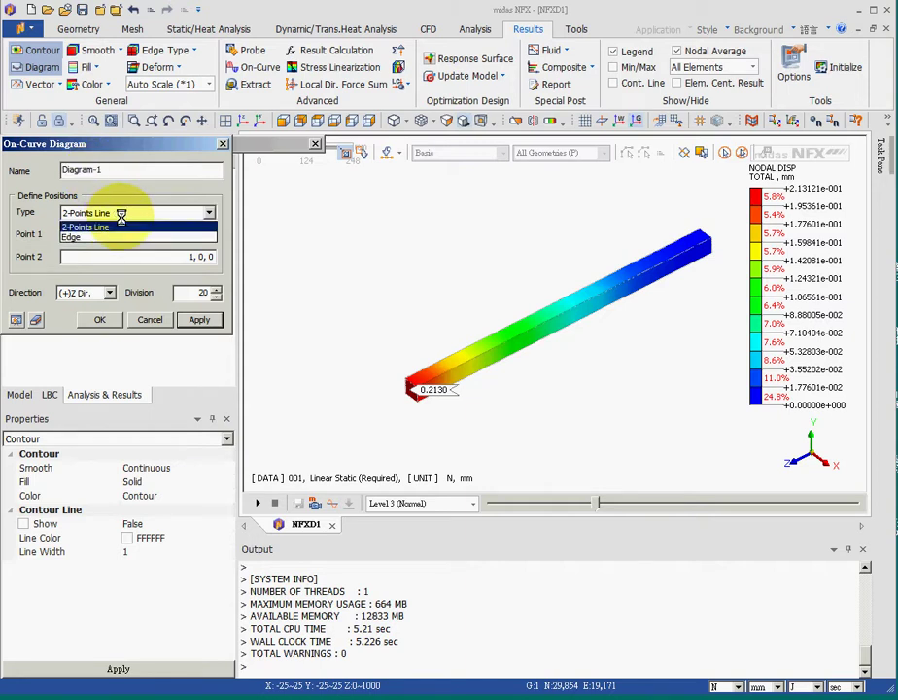
pyautogui.click(121, 237)
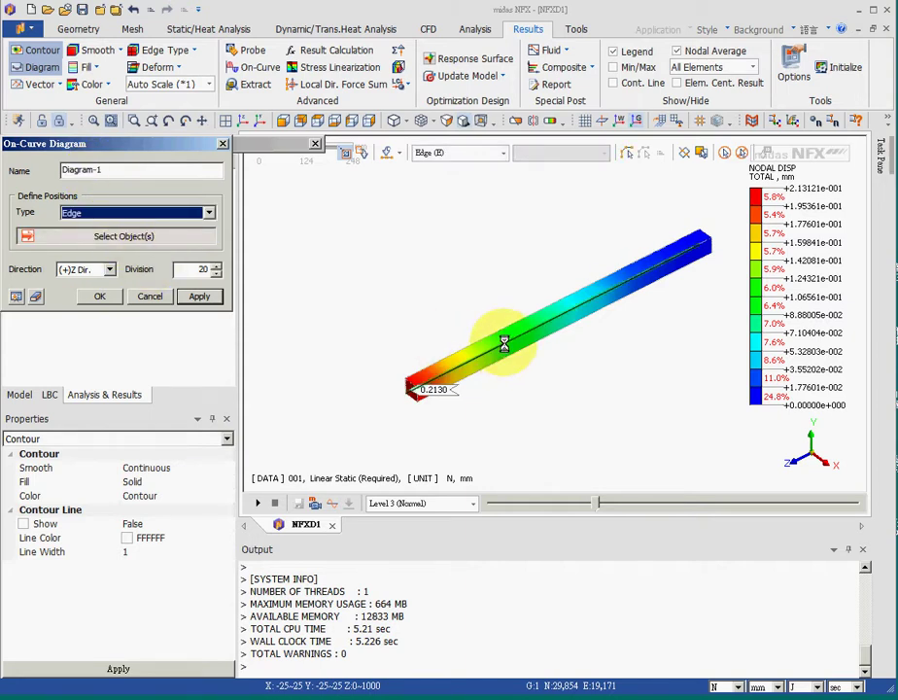
pyautogui.click(504, 343)
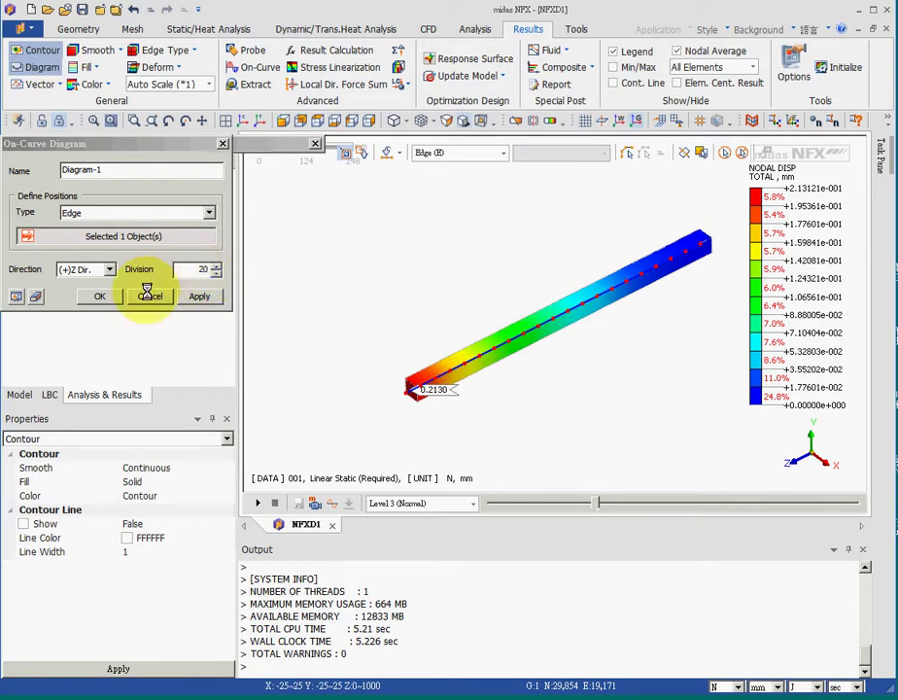
# Step: Show the result table of Diagram-1, review the displacement values along the edge, and return to the NFXD1 model view
pyautogui.click(95, 276)
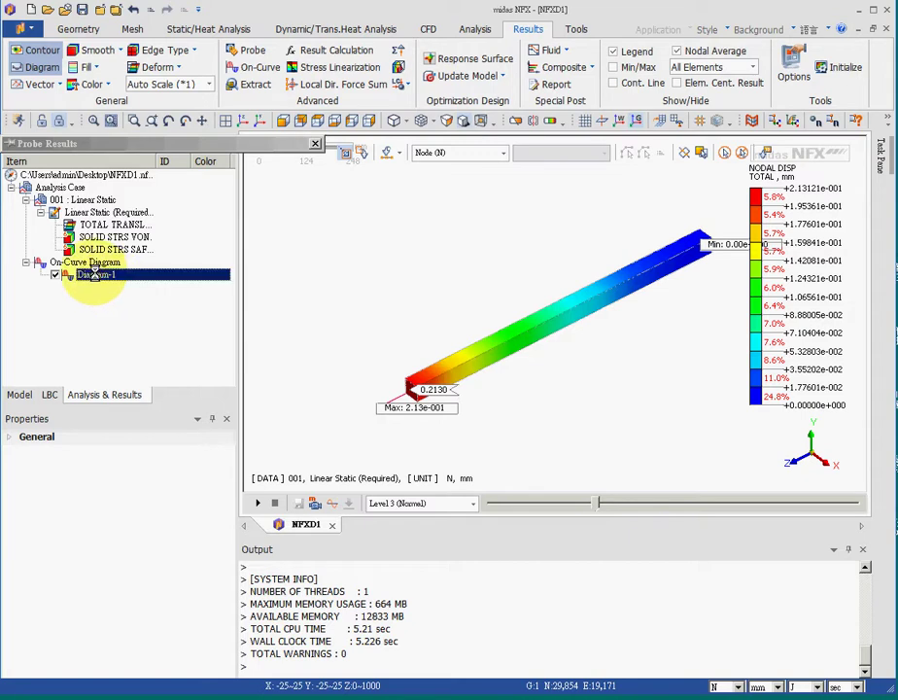
pyautogui.rightClick(95, 275)
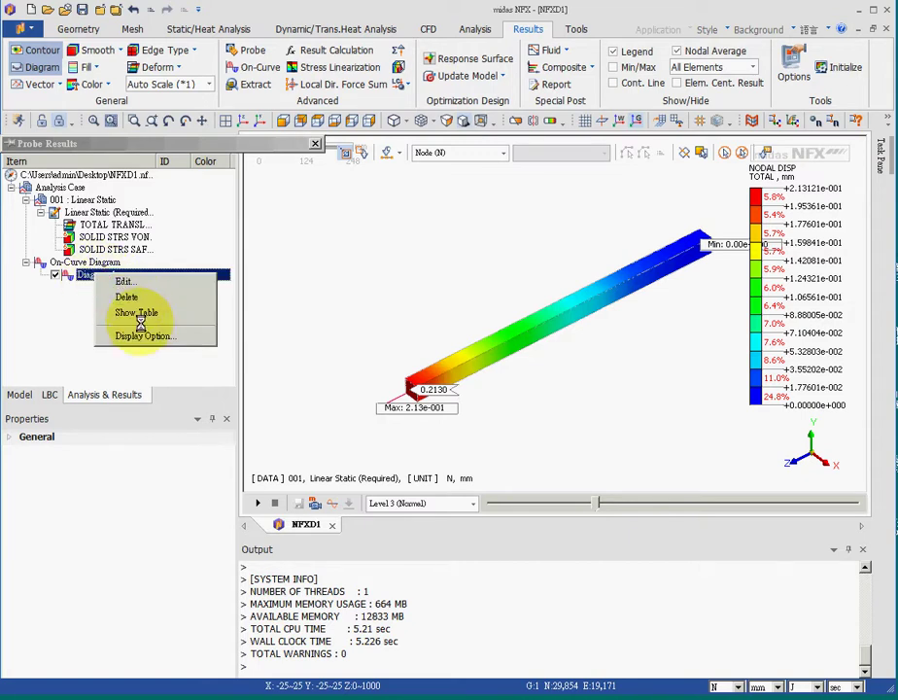
pyautogui.click(117, 311)
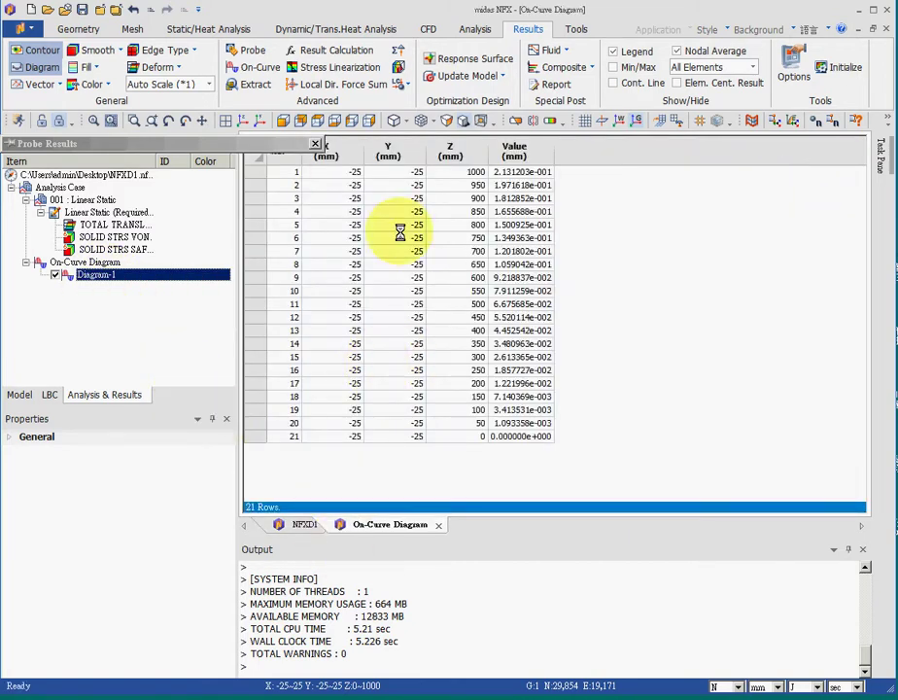
pyautogui.click(306, 525)
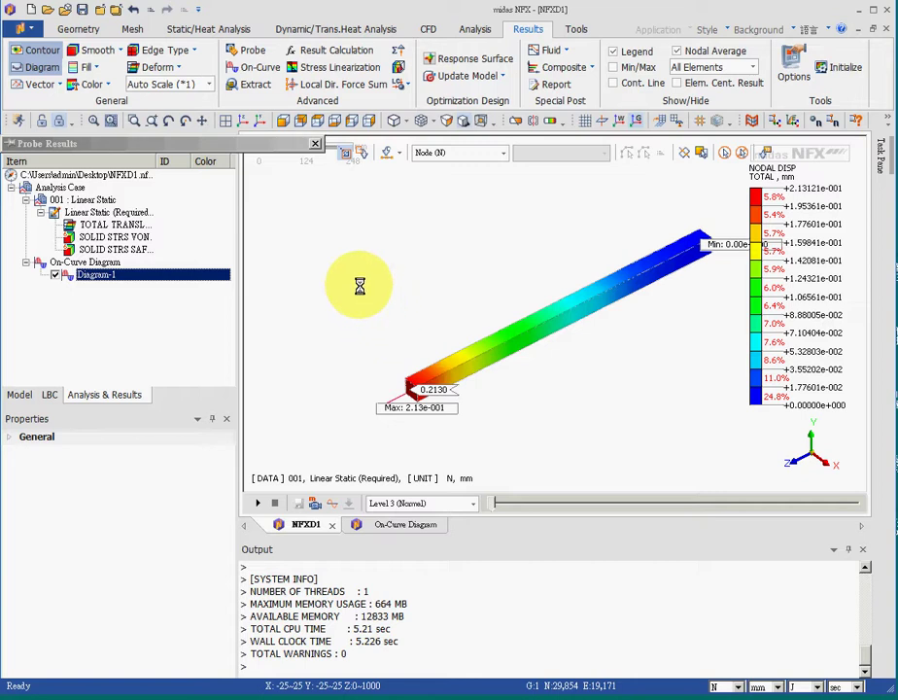
pyautogui.click(78, 28)
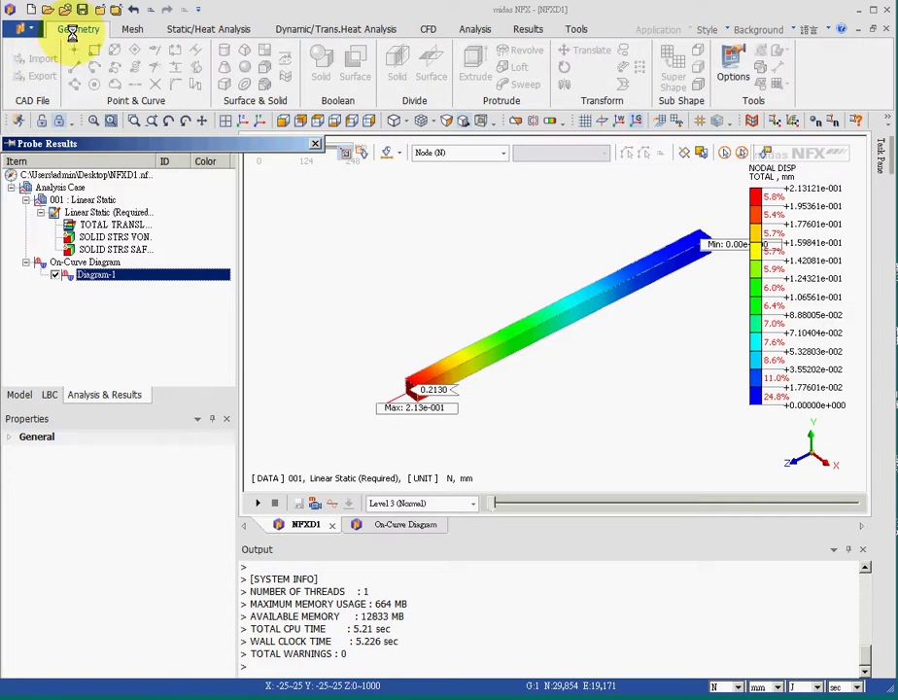
pyautogui.click(132, 28)
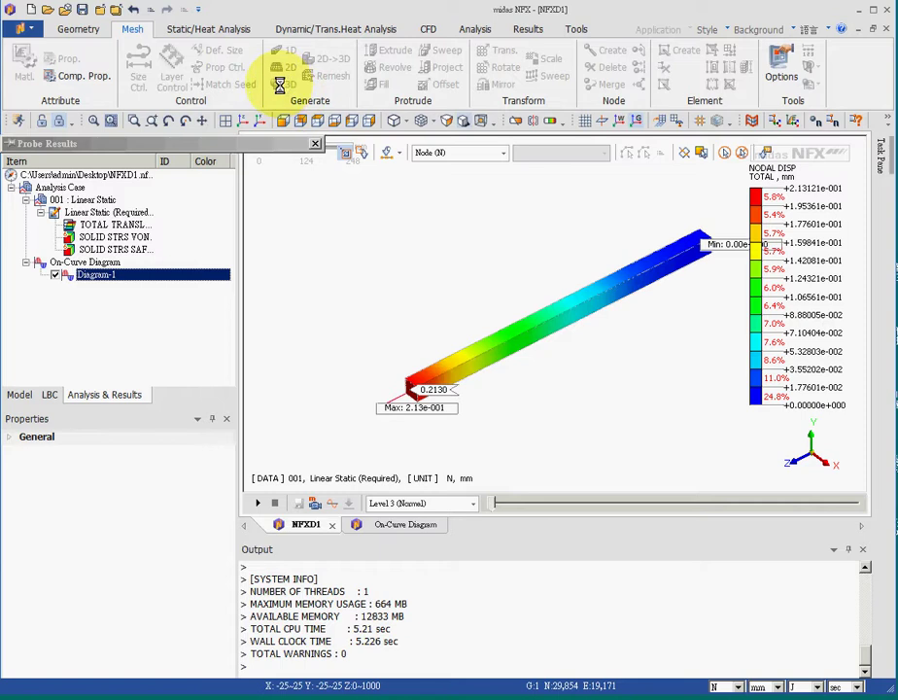
pyautogui.click(208, 30)
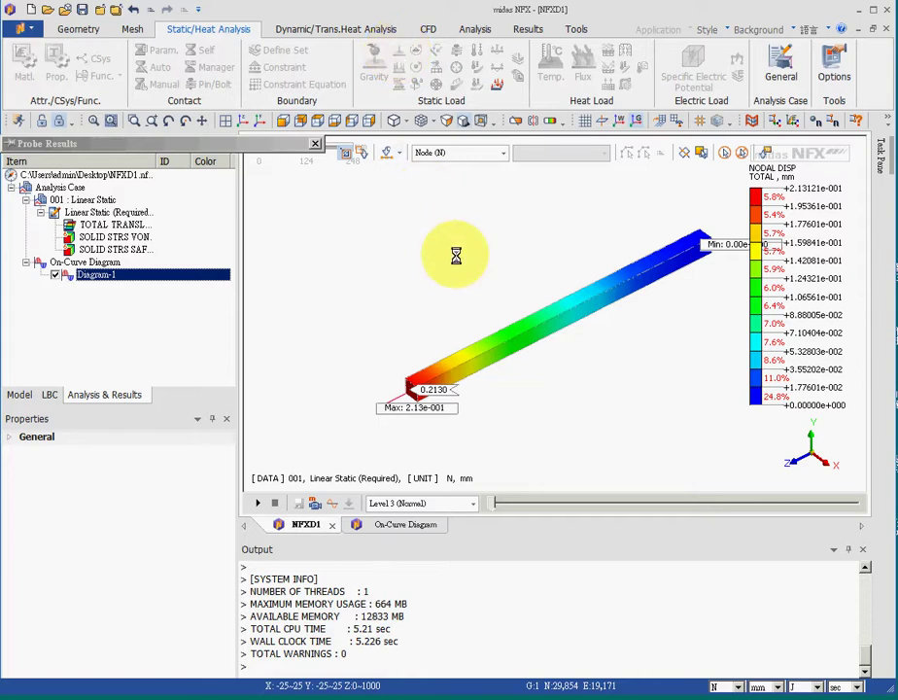
pyautogui.click(474, 30)
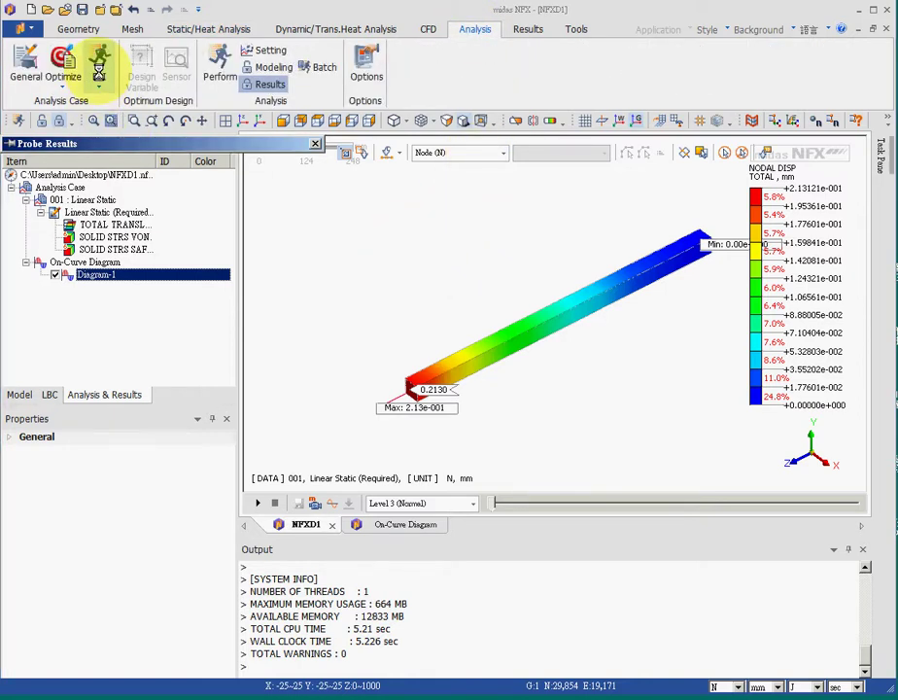
pyautogui.click(526, 29)
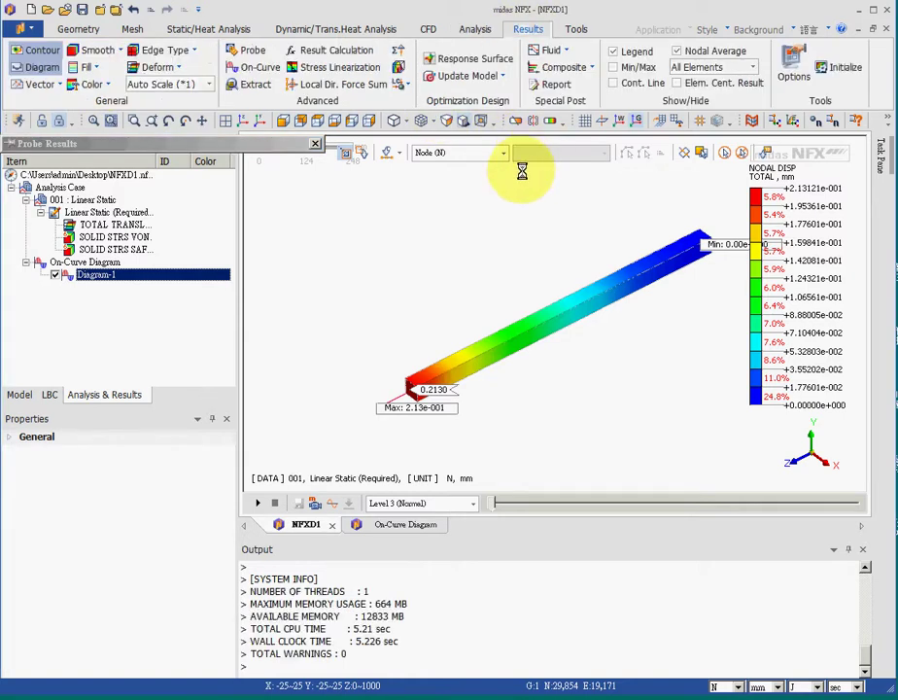